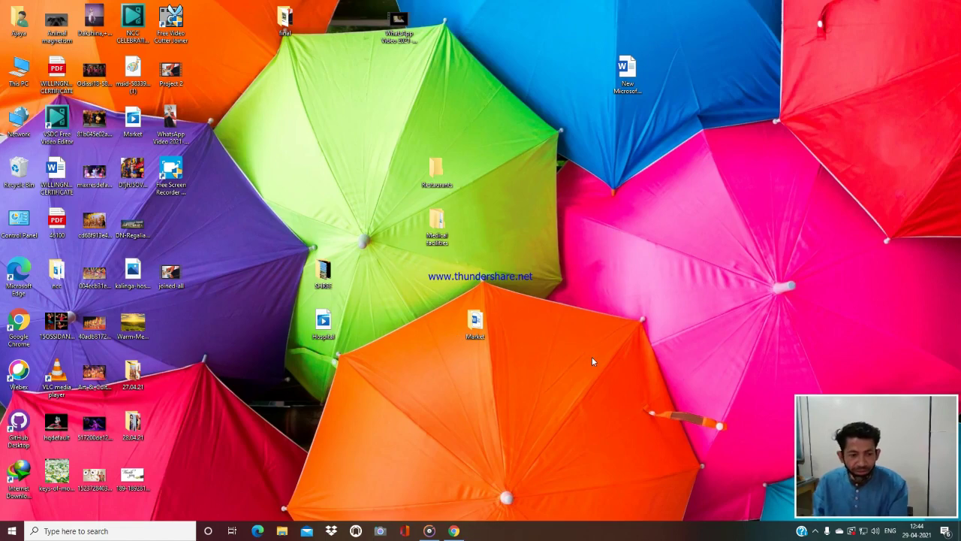
# Open Google Forms from the Google apps grid in a maximized Chrome window
pyautogui.click(463, 532)
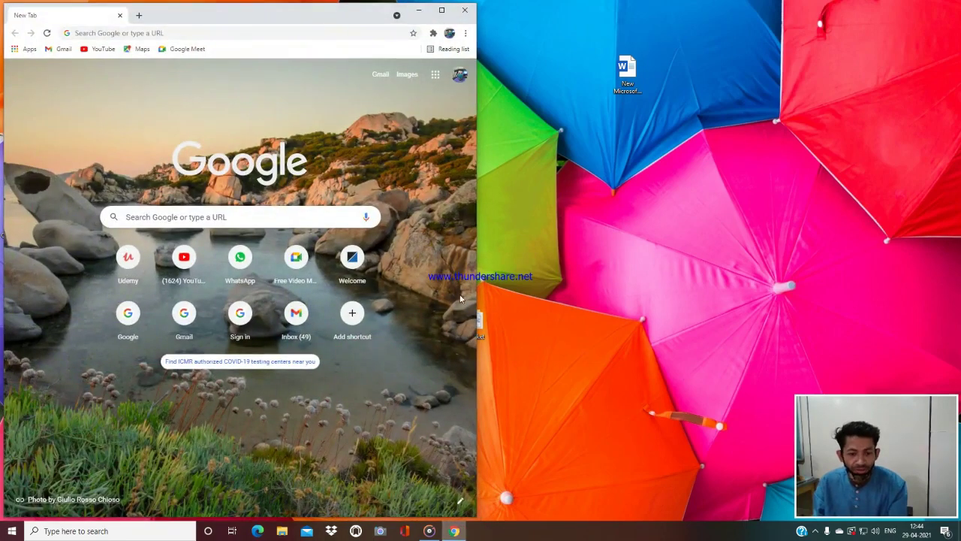
pyautogui.click(442, 9)
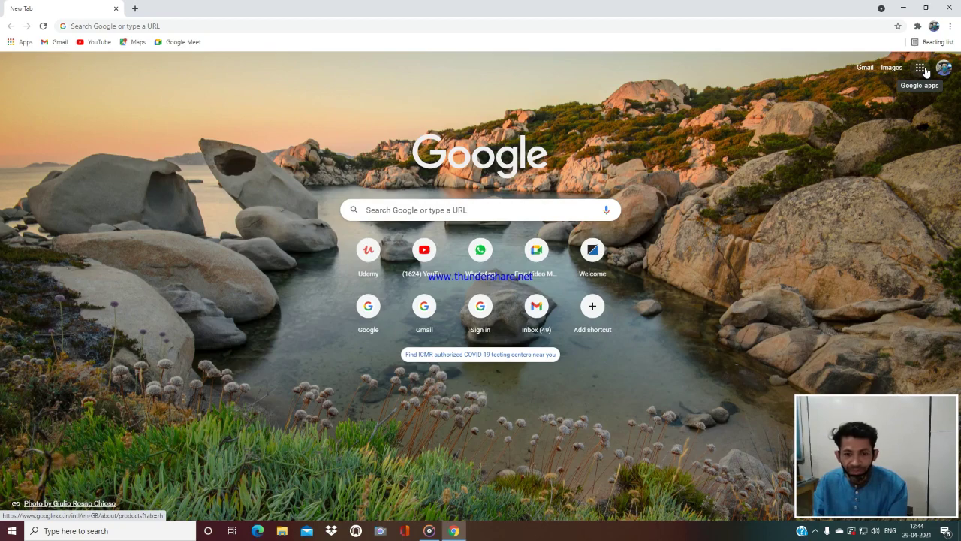
pyautogui.click(926, 71)
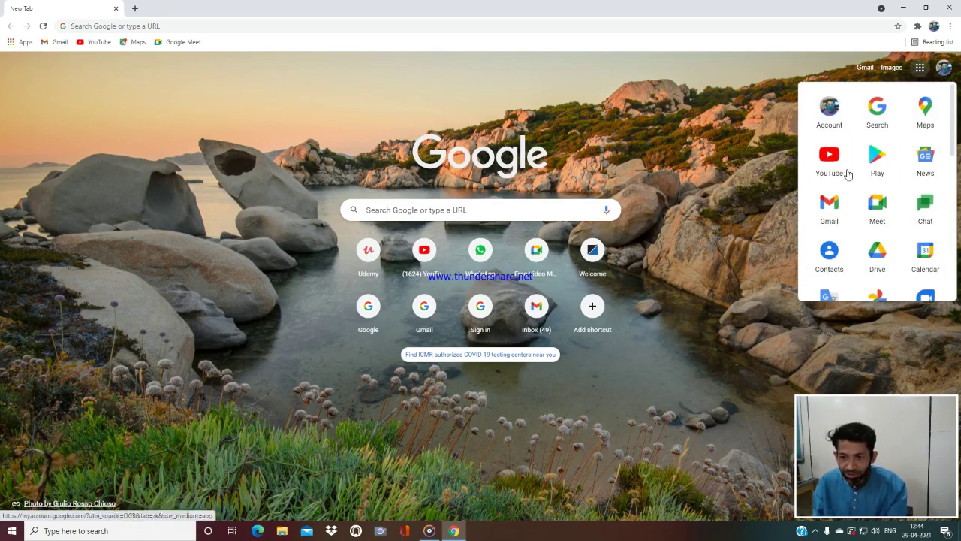
pyautogui.scroll(-3, 905, 200)
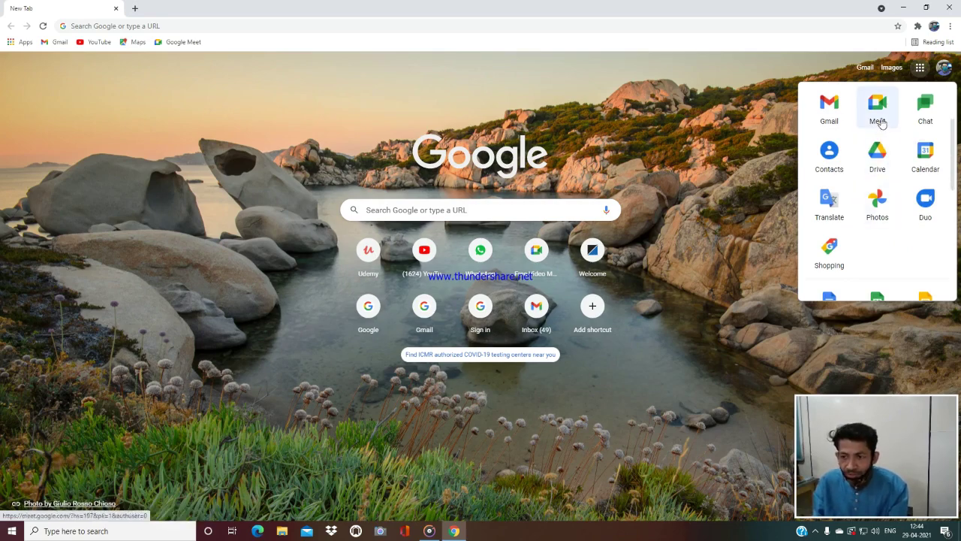
pyautogui.scroll(-3, 883, 178)
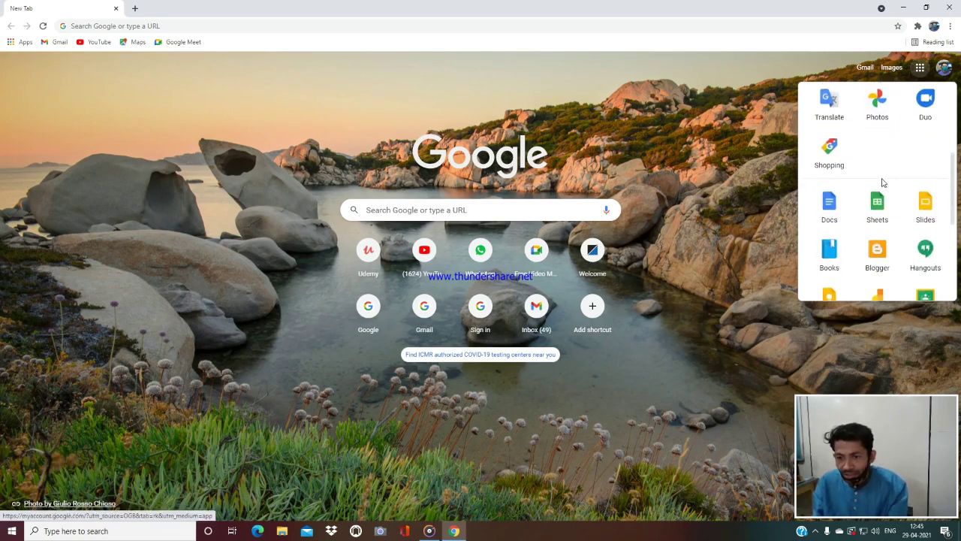
pyautogui.scroll(-2, 882, 181)
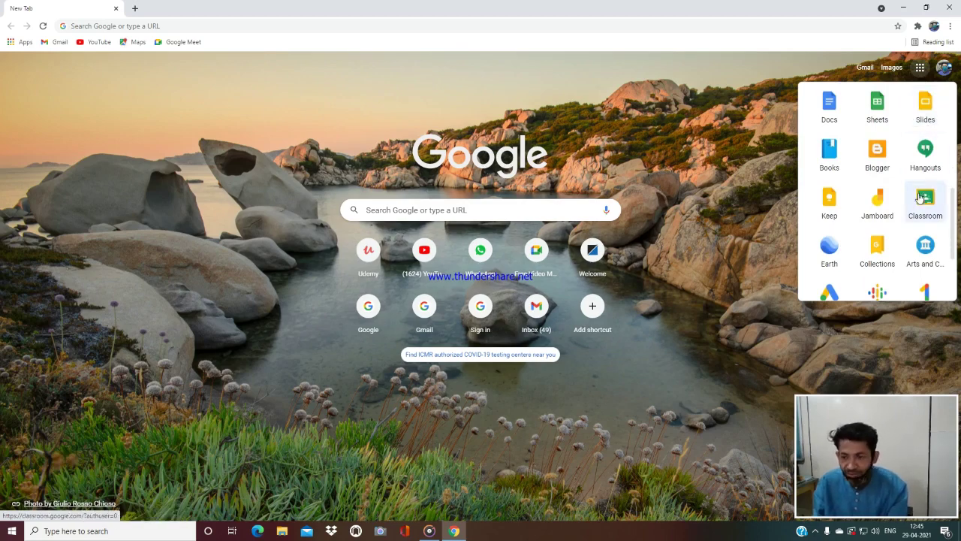
pyautogui.scroll(-2, 909, 208)
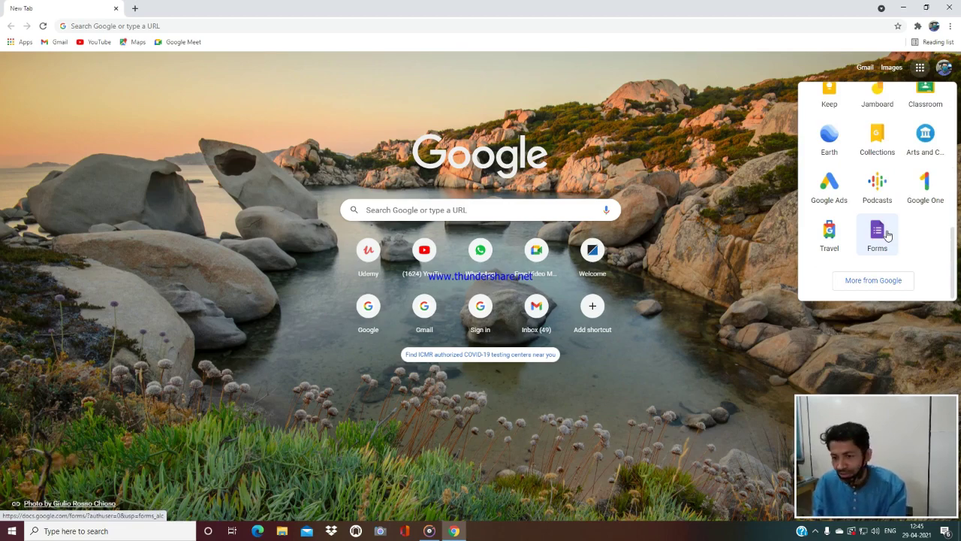
pyautogui.click(887, 235)
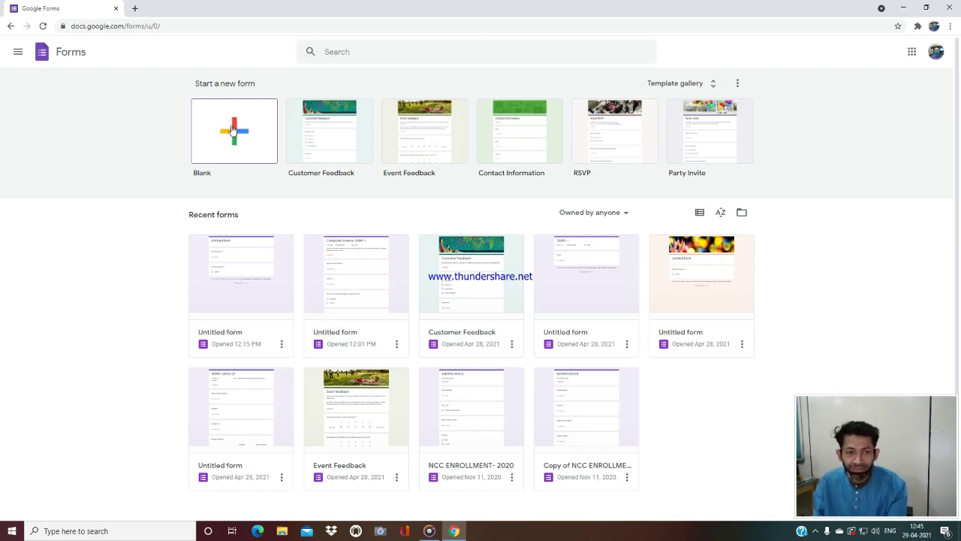
# Create a new form from the Blank template in the Template gallery
pyautogui.click(713, 88)
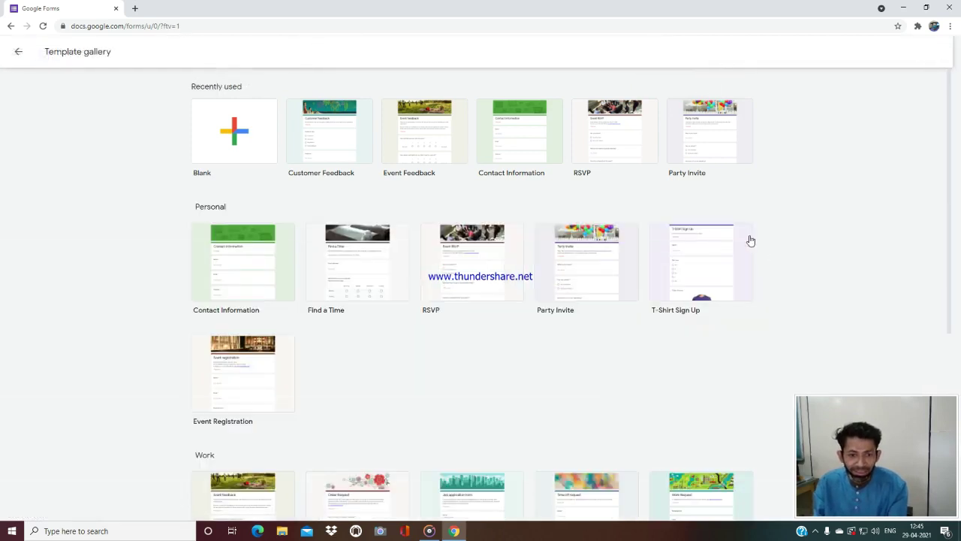
pyautogui.scroll(-1, 385, 229)
pyautogui.scroll(1, 384, 229)
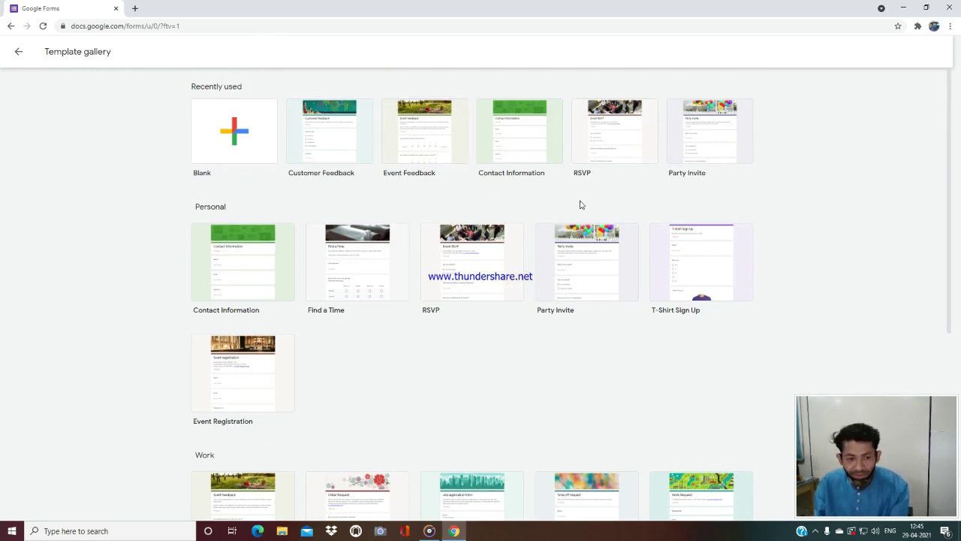
pyautogui.scroll(-2, 565, 207)
pyautogui.scroll(2, 565, 199)
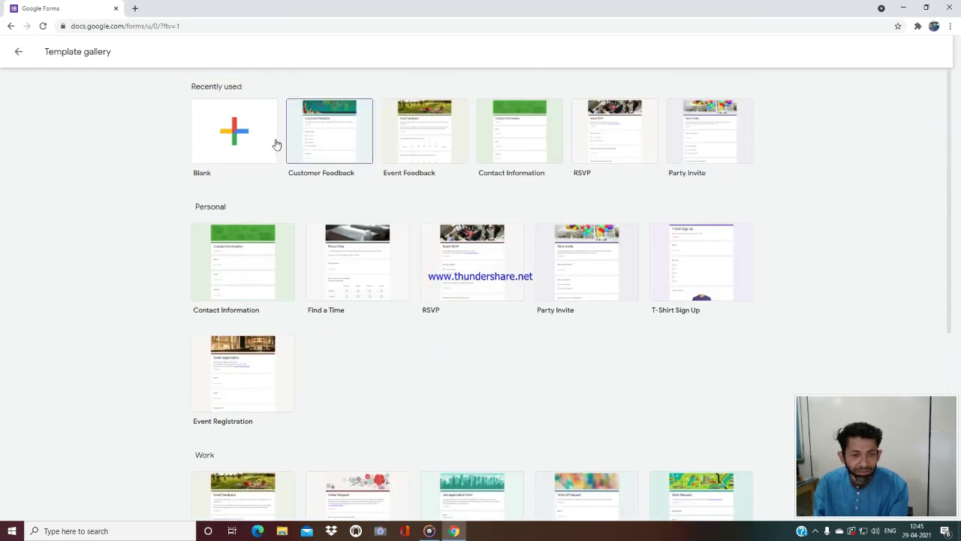
pyautogui.click(232, 126)
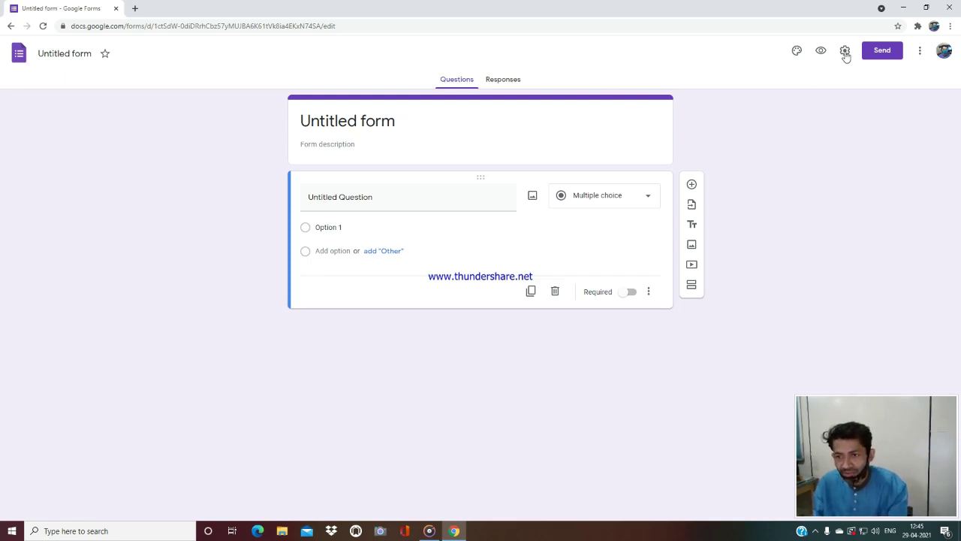
# In General settings, turn on Collect email addresses and Limit to 1 response
pyautogui.click(845, 51)
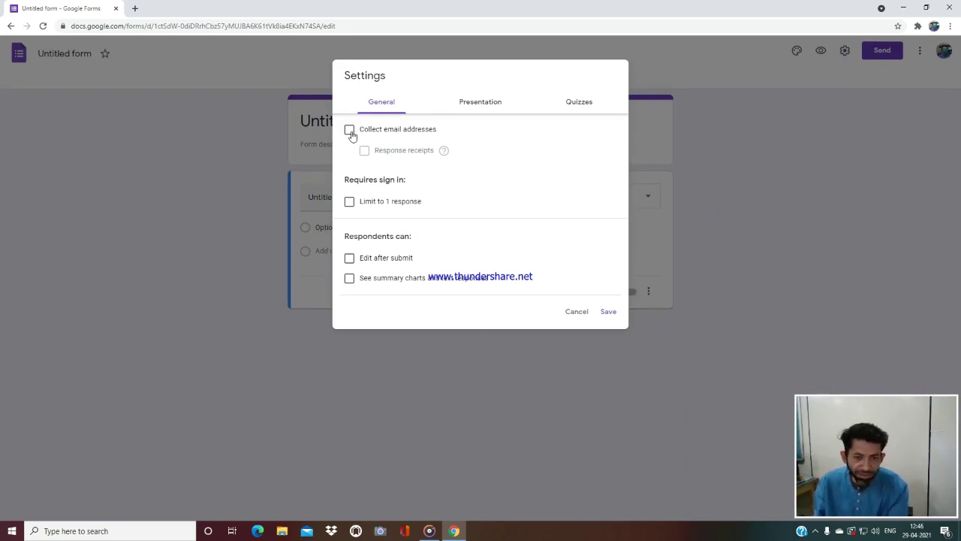
pyautogui.click(351, 134)
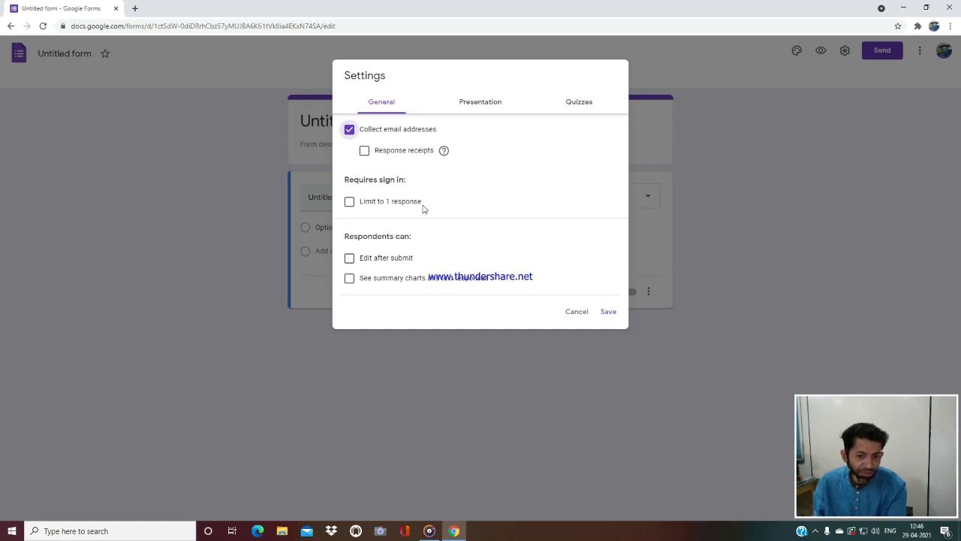
pyautogui.click(350, 203)
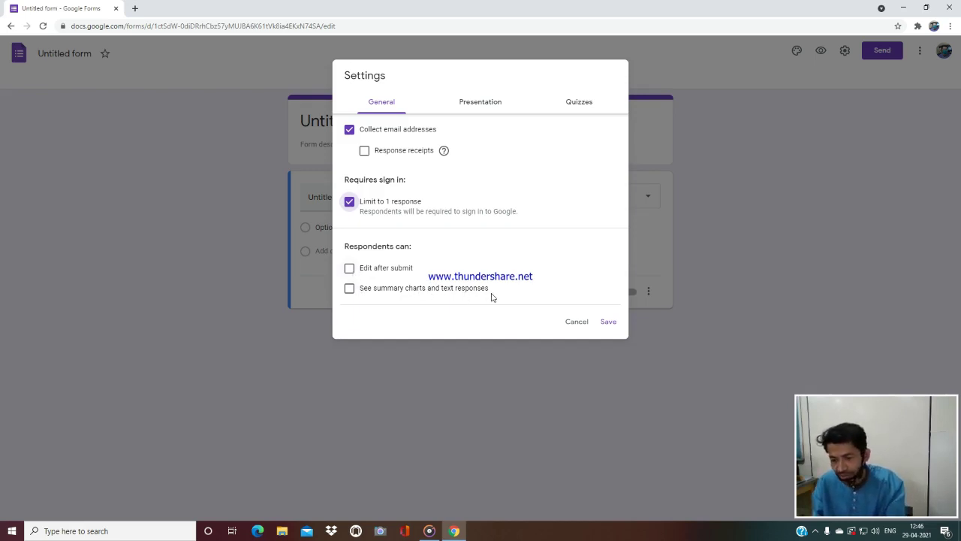
# Enable Show progress bar, Shuffle question order and Make this a quiz, then save the settings
pyautogui.click(487, 103)
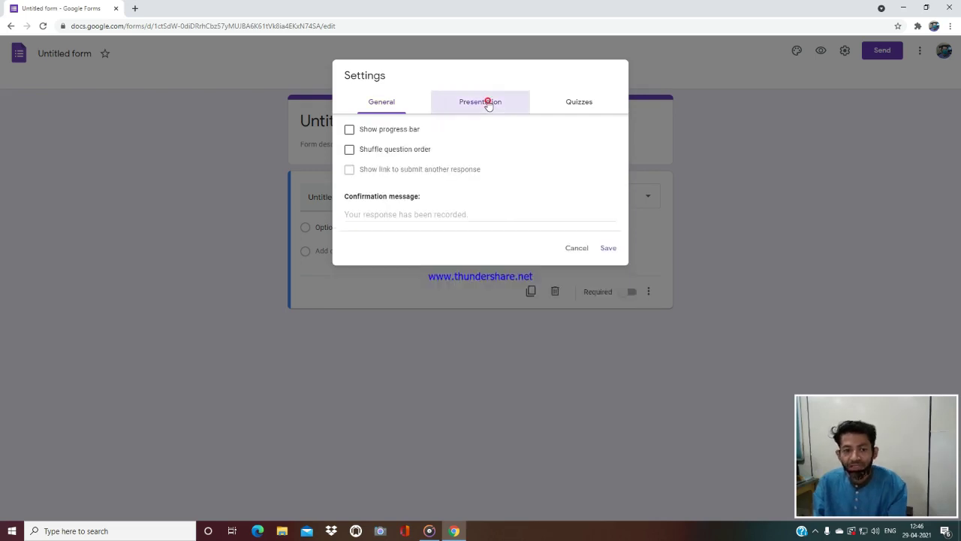
pyautogui.click(350, 132)
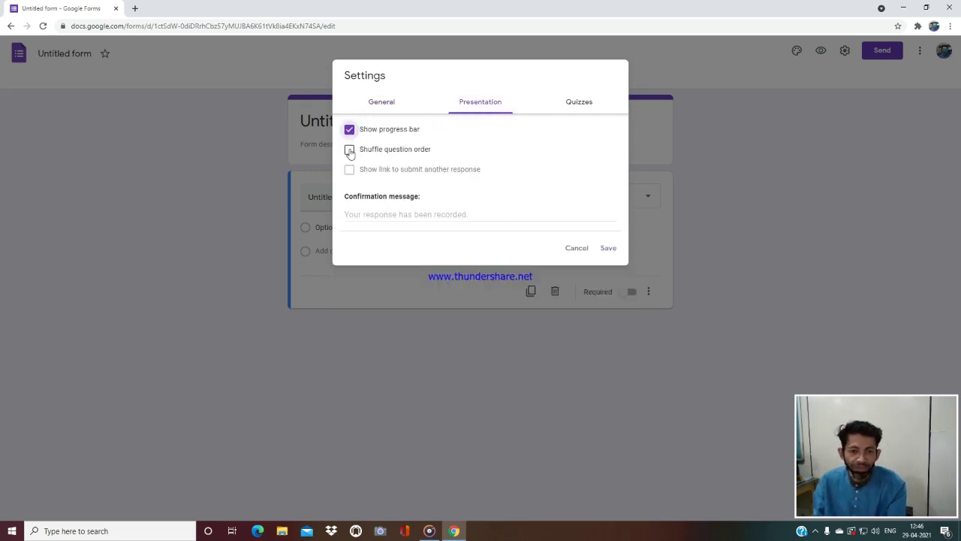
pyautogui.click(350, 150)
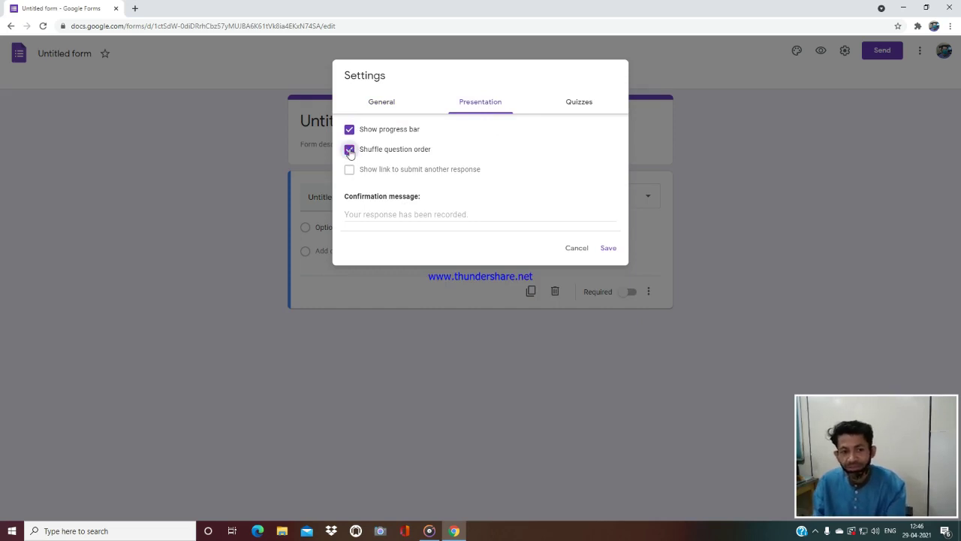
pyautogui.click(580, 105)
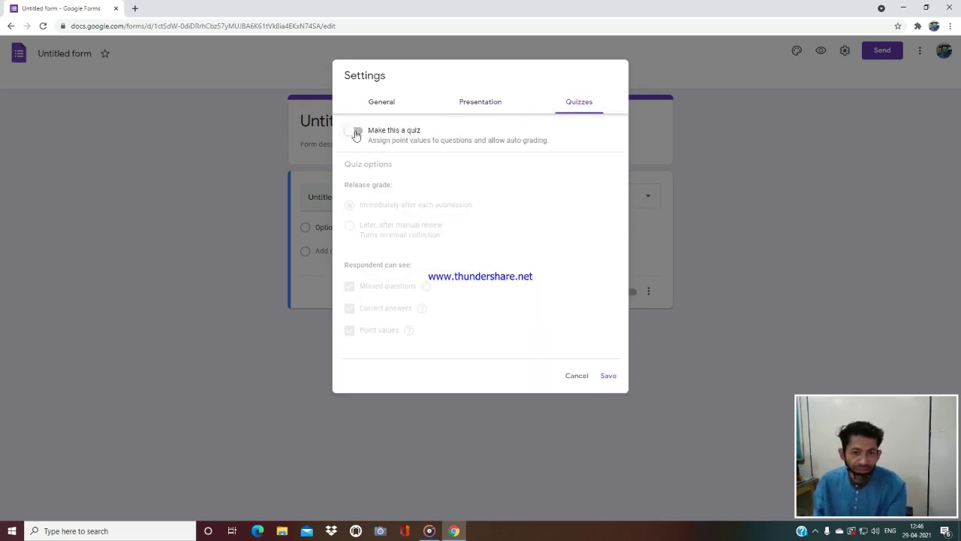
pyautogui.click(359, 133)
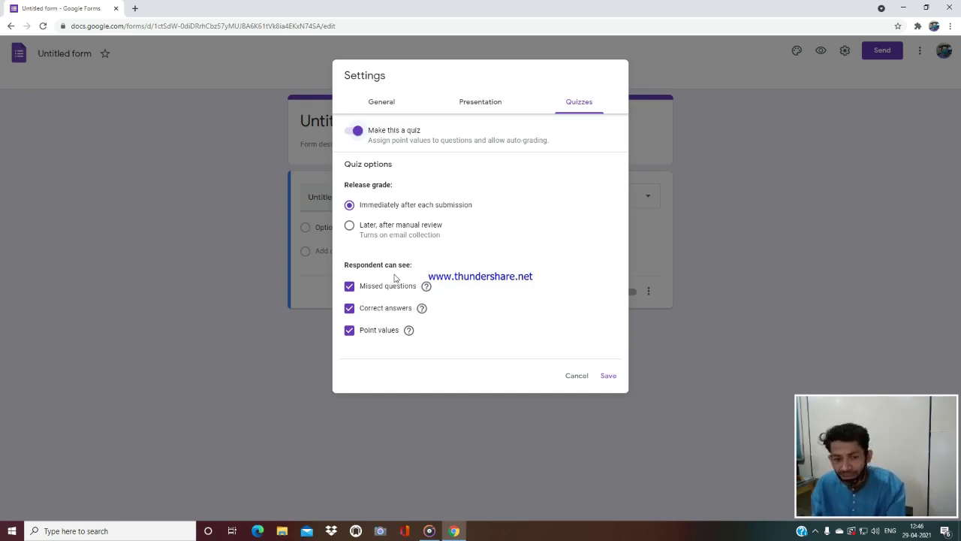
pyautogui.click(385, 107)
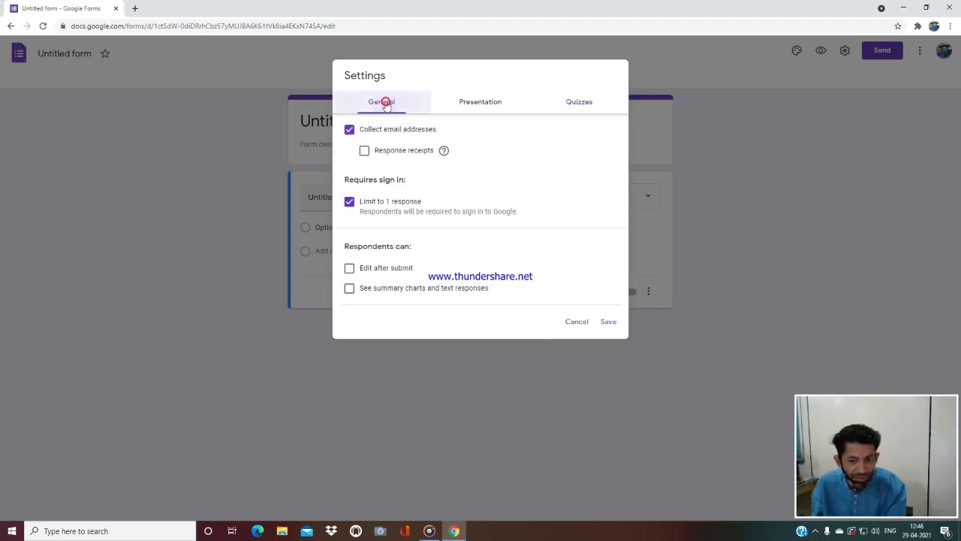
pyautogui.click(607, 323)
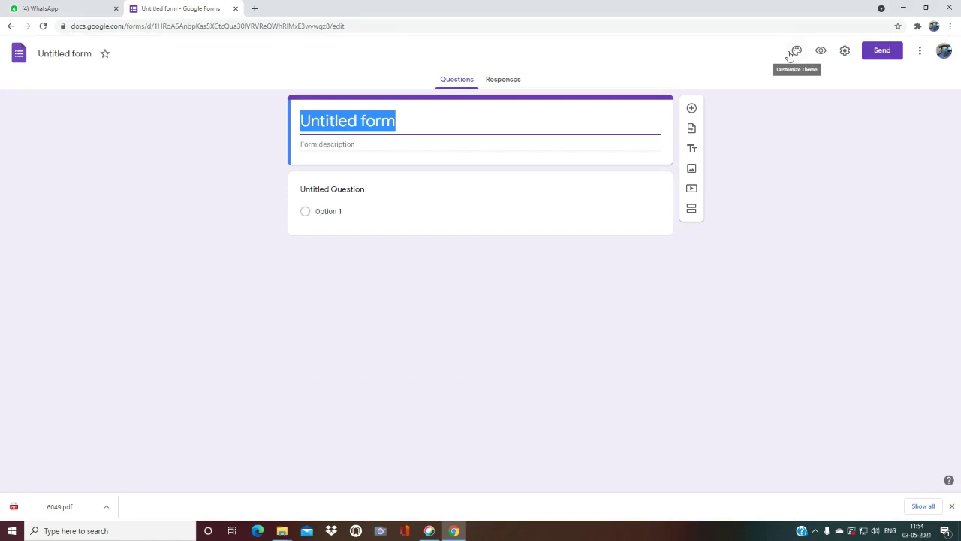
pyautogui.click(794, 52)
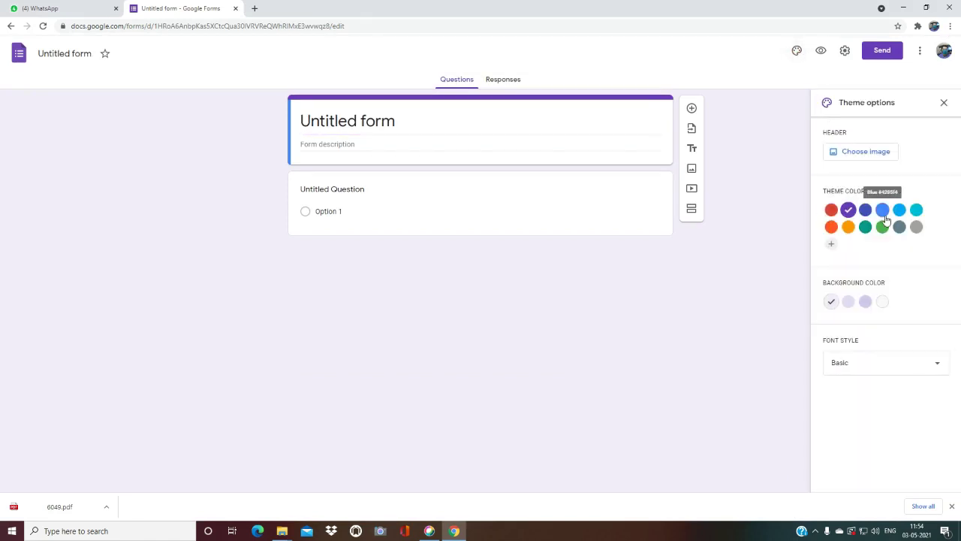
# Apply the coloured pencils header image, switching the theme to peach tones
pyautogui.click(872, 154)
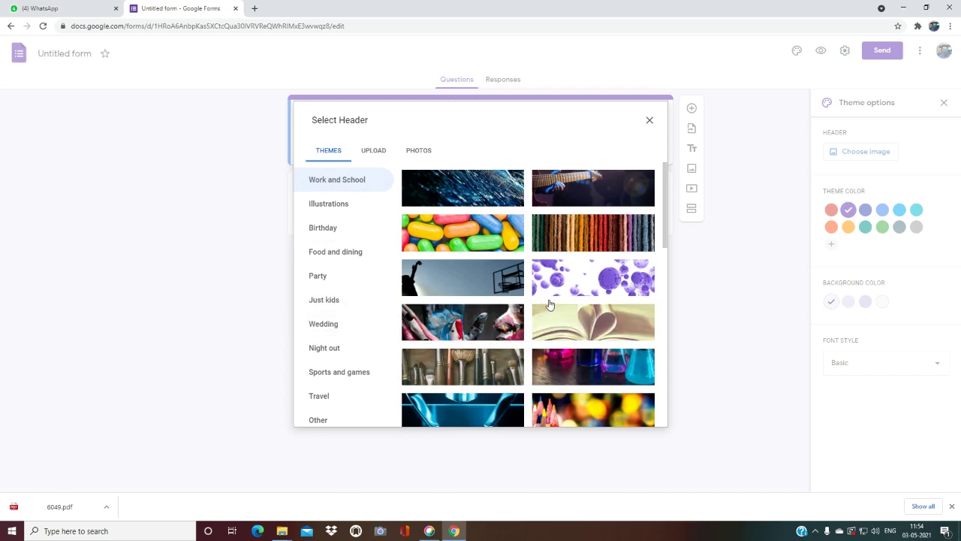
pyautogui.scroll(-2, 547, 307)
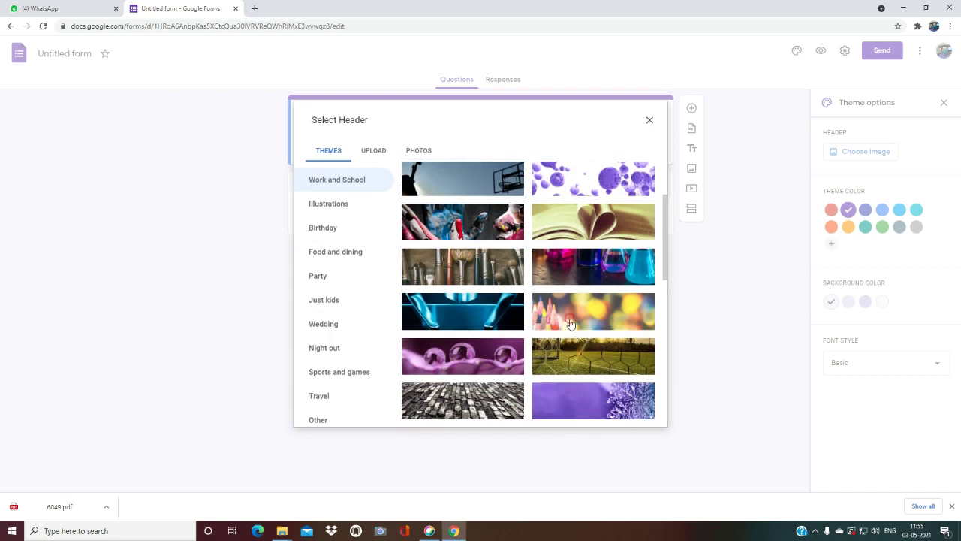
pyautogui.click(571, 322)
pyautogui.click(639, 412)
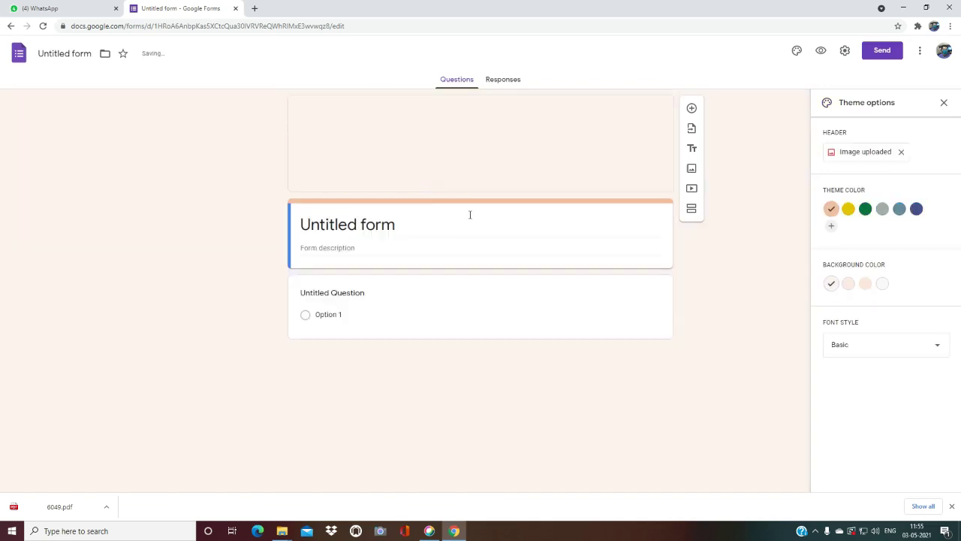
pyautogui.click(368, 228)
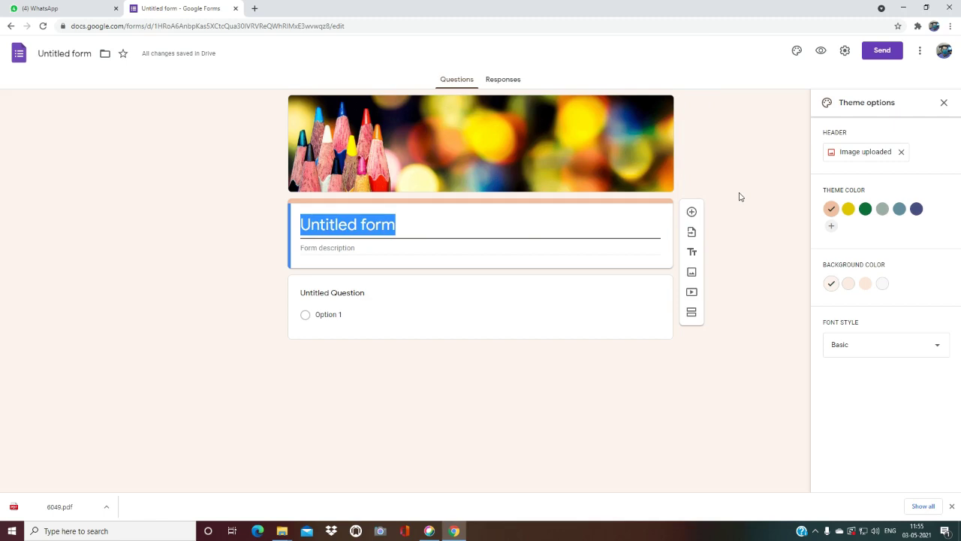
# Title the form 'TERM-1 EXAMINATION 2021-2022'
pyautogui.write('TERM')
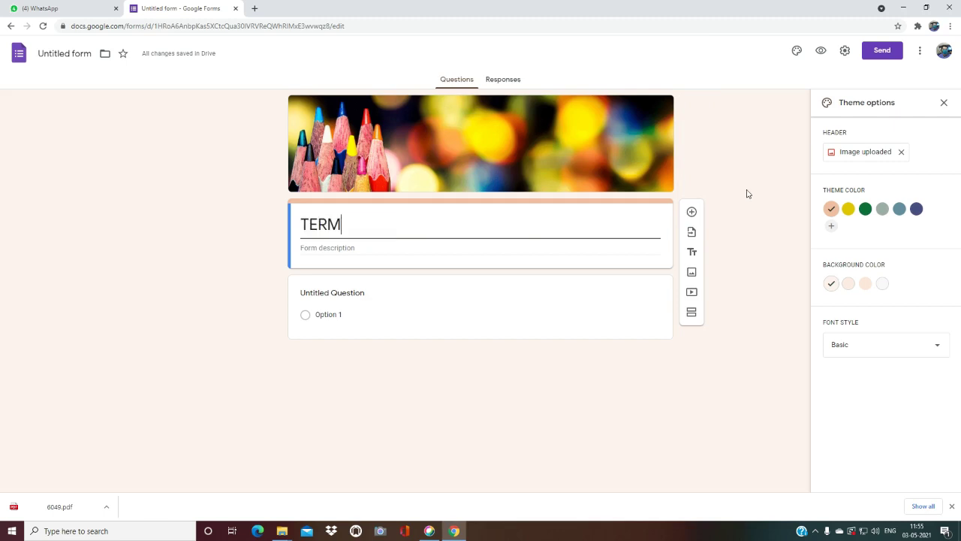
pyautogui.write('-1 ')
pyautogui.write('EXAMINATION')
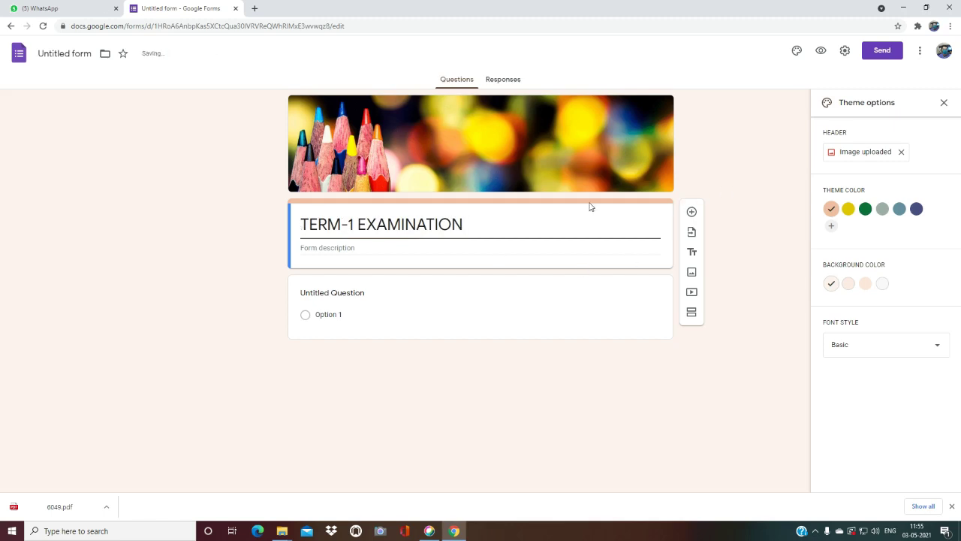
pyautogui.write(' 2020')
pyautogui.press('BackSpace')
pyautogui.write('1-21')
pyautogui.press('BackSpace')
pyautogui.write('022')
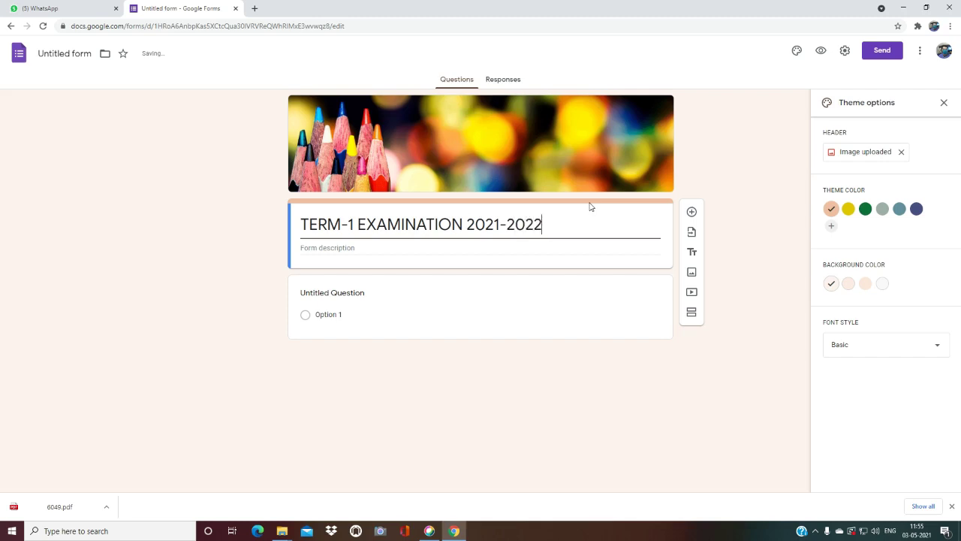
pyautogui.click(302, 222)
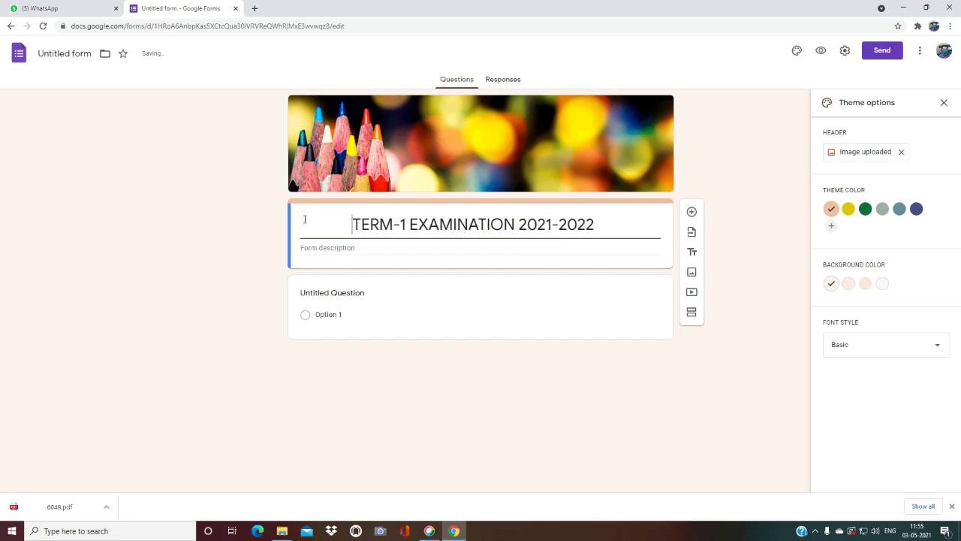
# Start the form description with 'TIME- 10M'
pyautogui.click(365, 248)
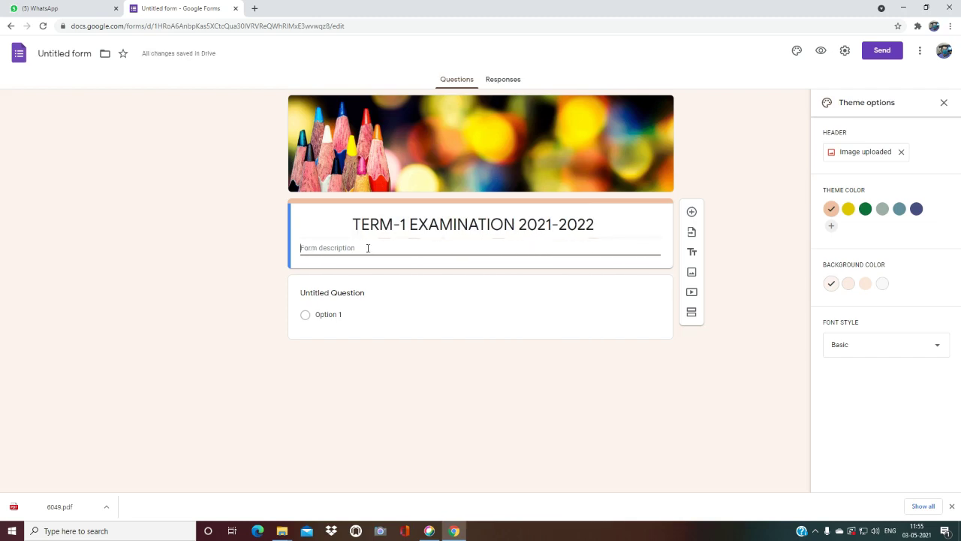
pyautogui.write('T')
pyautogui.press('BackSpace')
pyautogui.write('TIME-')
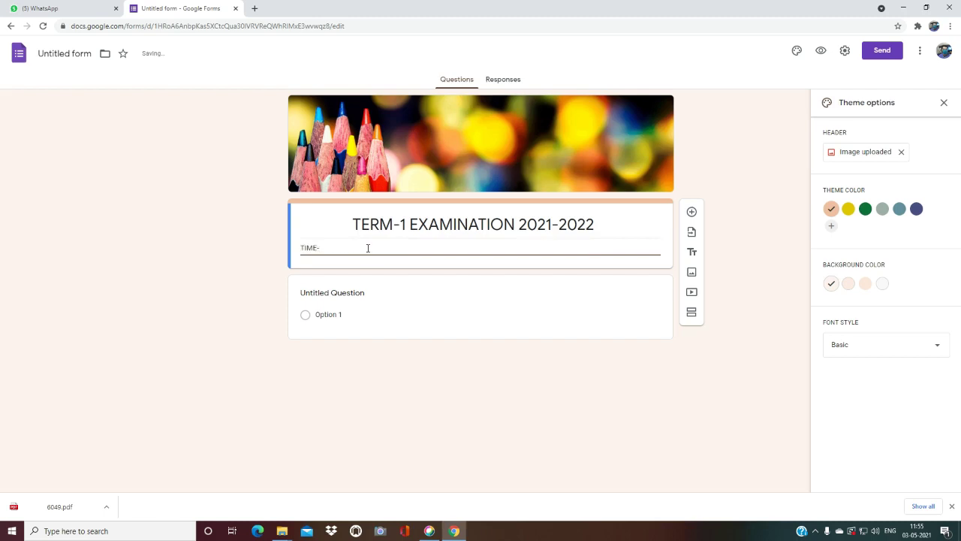
pyautogui.write(' 10M')
pyautogui.press('BackSpace')
pyautogui.write('m')
pyautogui.press('BackSpace')
pyautogui.write('M')
pyautogui.press('Tab')
pyautogui.hotkey('shift', 'Tab')
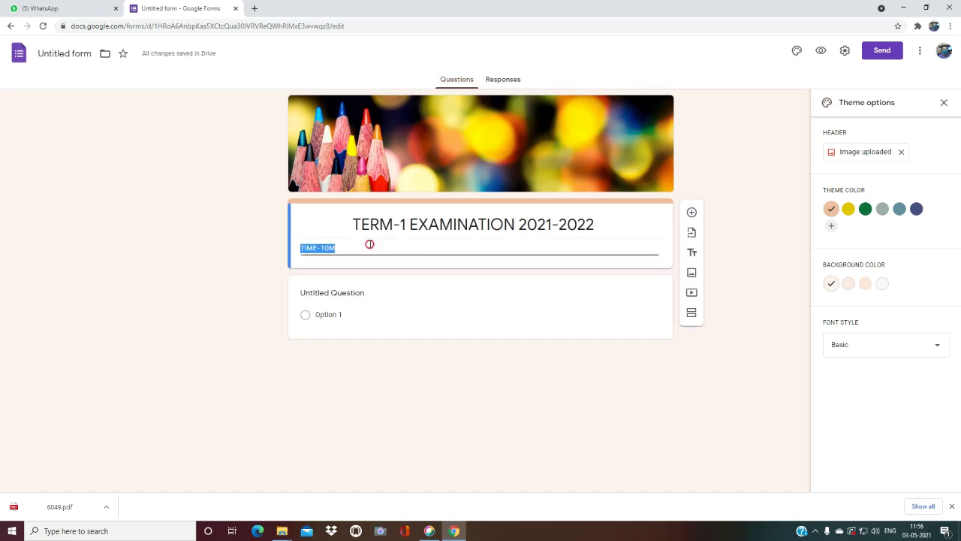
# Add 'F.M- 10Marks' after the time in the description
pyautogui.click(369, 244)
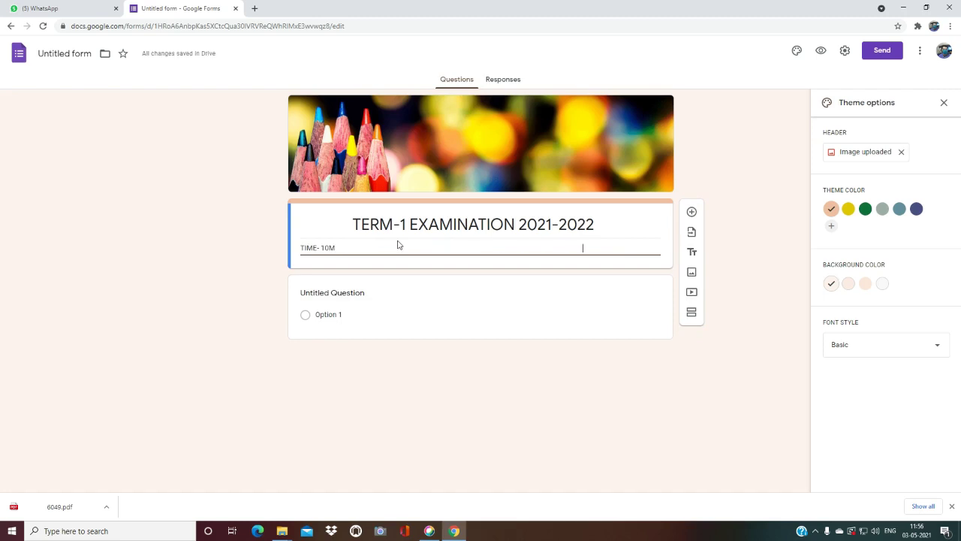
pyautogui.write('F')
pyautogui.write('.M- 1')
pyautogui.write('0m')
pyautogui.press('BackSpace')
pyautogui.write('Marks')
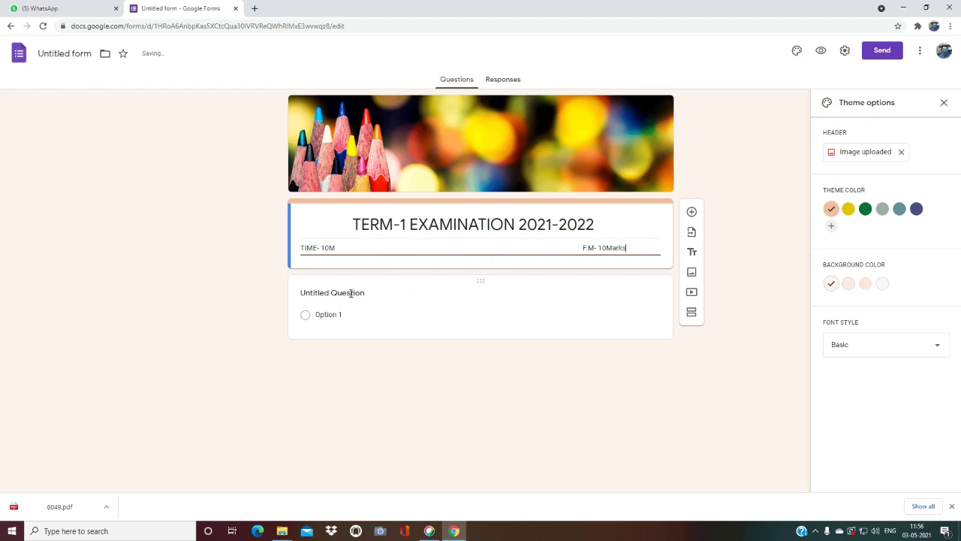
# Change the first question to Short answer, titled 'NAME OF THE STUDENT', and mark it Required
pyautogui.click(351, 292)
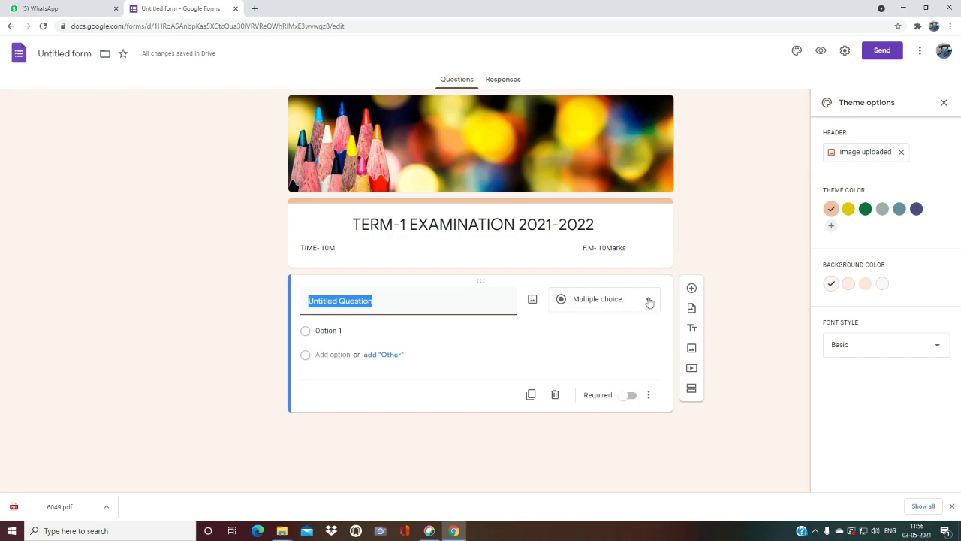
pyautogui.click(650, 300)
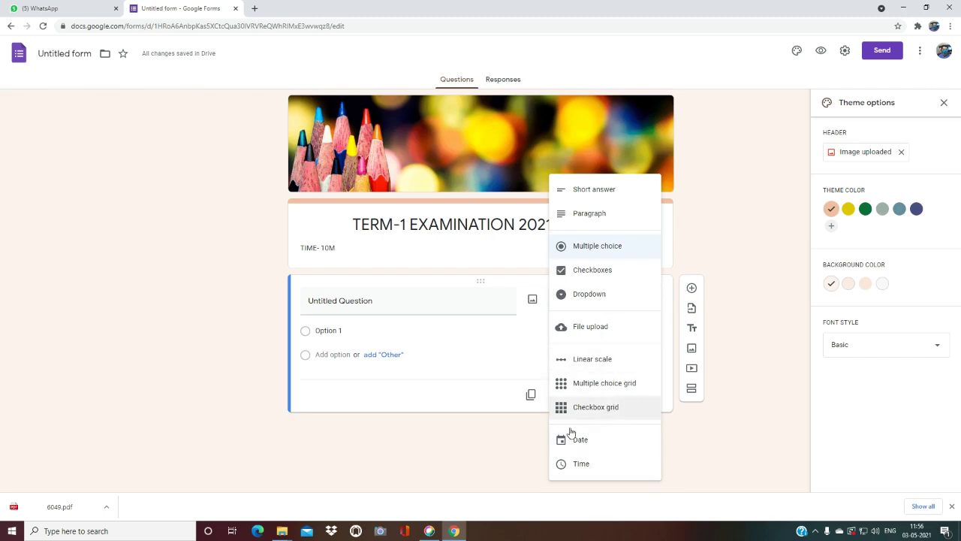
pyautogui.click(612, 194)
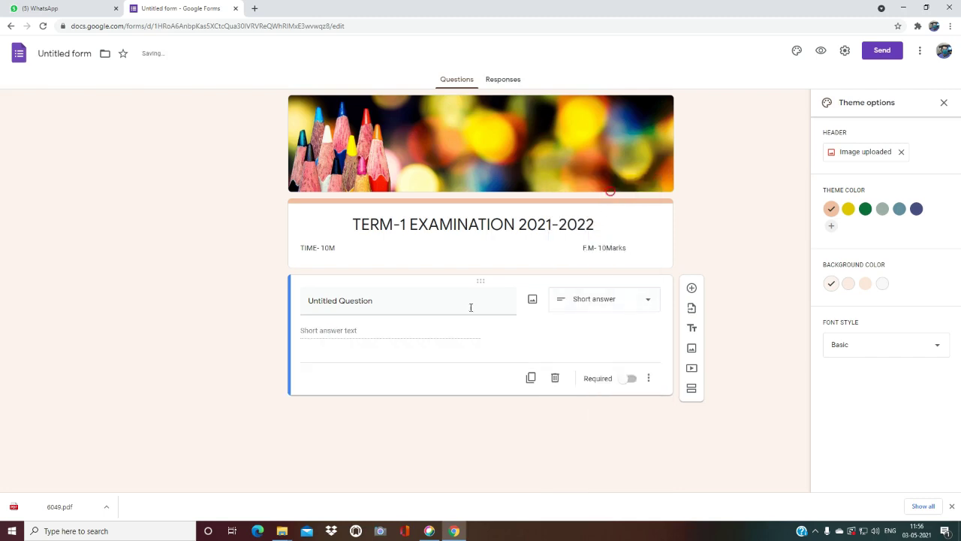
pyautogui.click(348, 306)
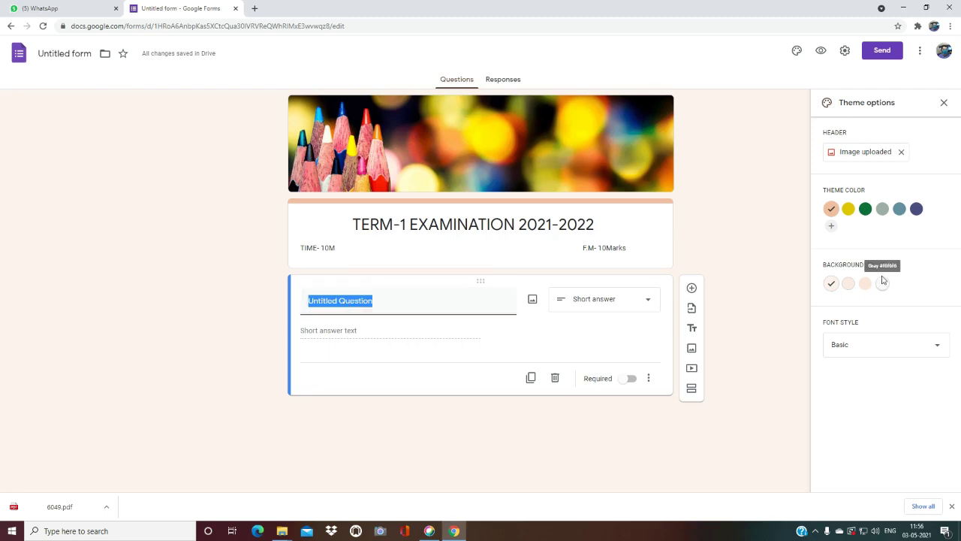
pyautogui.write('NAME')
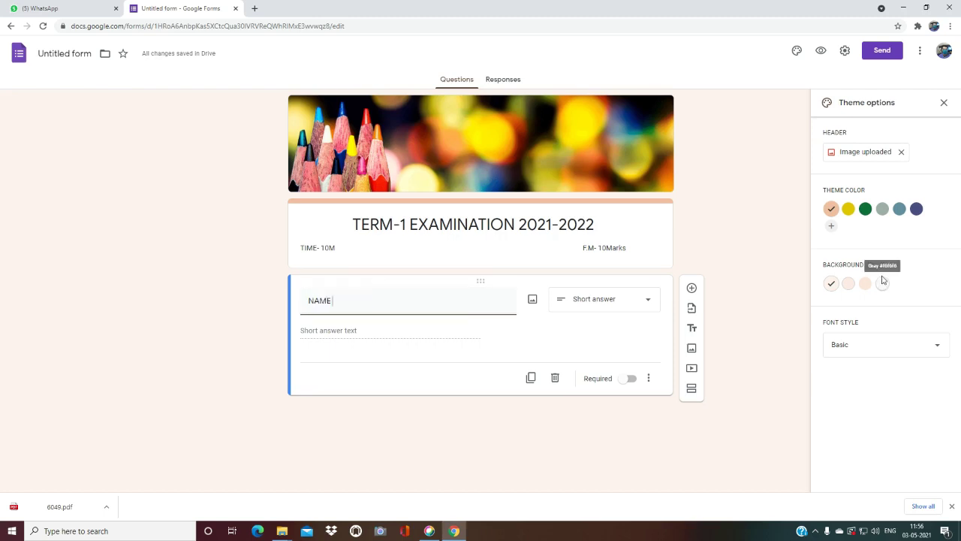
pyautogui.write(' OF THE ')
pyautogui.write('STUDENT')
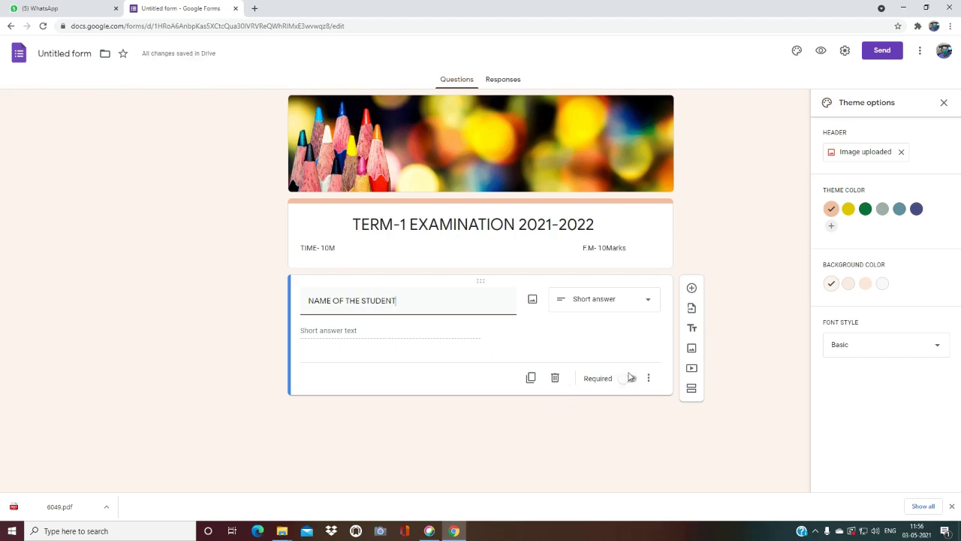
pyautogui.click(631, 379)
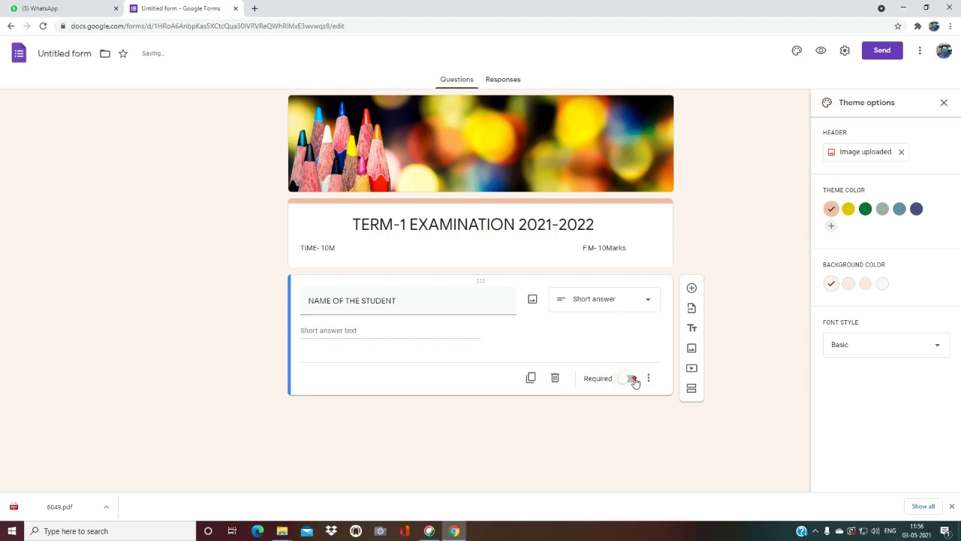
pyautogui.click(631, 379)
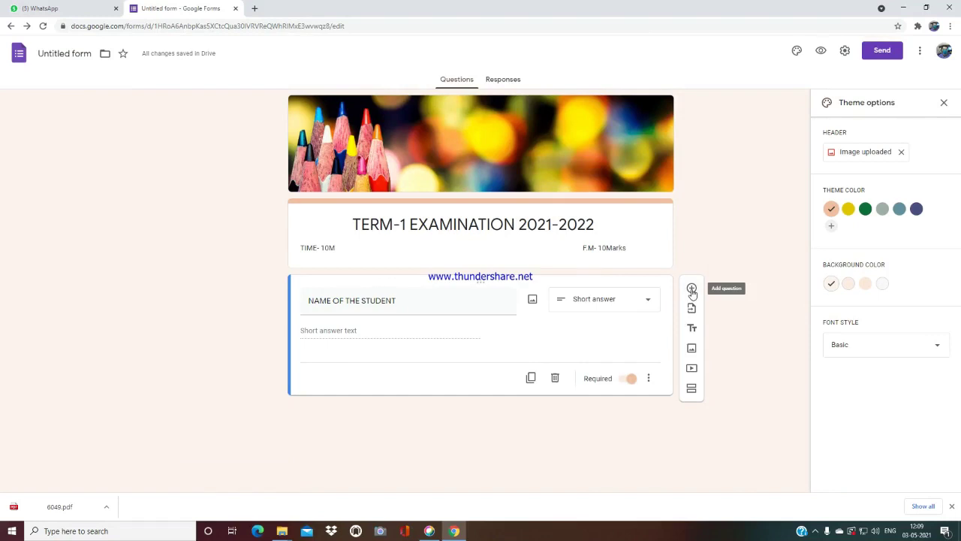
# Add a required short-answer question titled 'Email id'
pyautogui.click(691, 289)
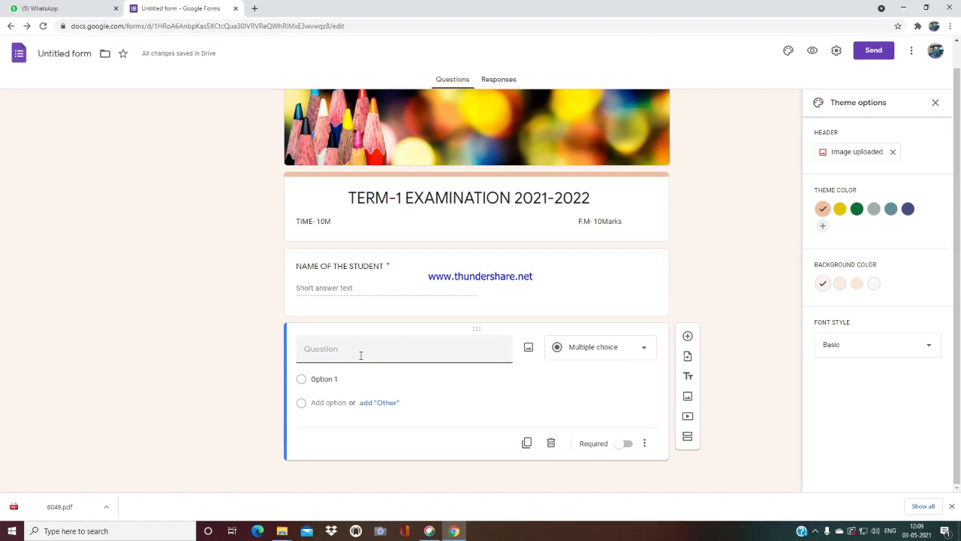
pyautogui.write('email id')
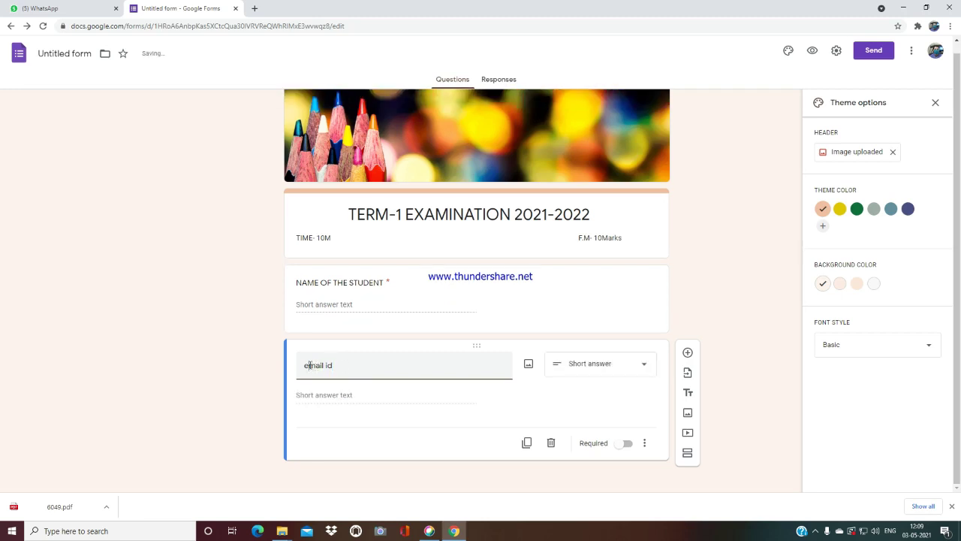
pyautogui.click(309, 365)
pyautogui.press('BackSpace')
pyautogui.write('E')
pyautogui.click(630, 445)
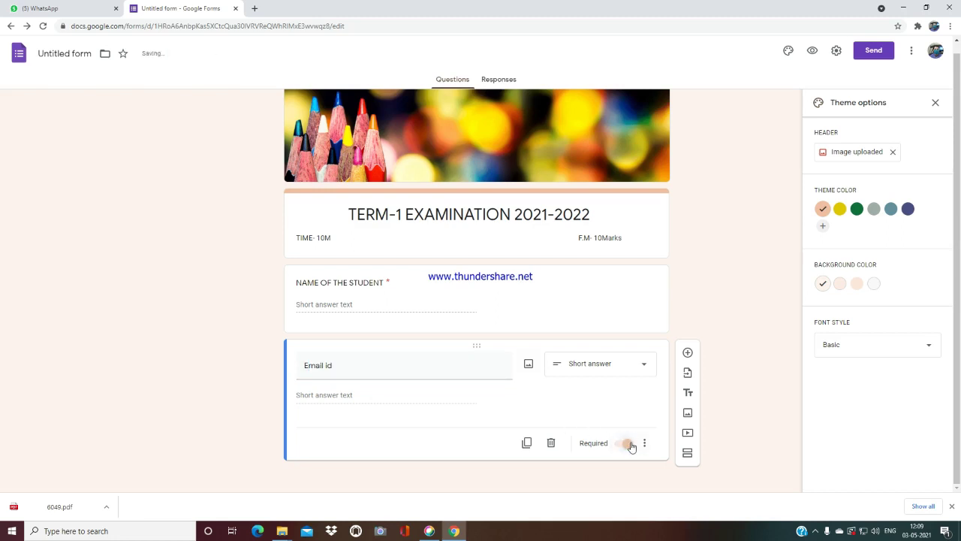
# Add another question titled 'Mobile No'
pyautogui.click(687, 353)
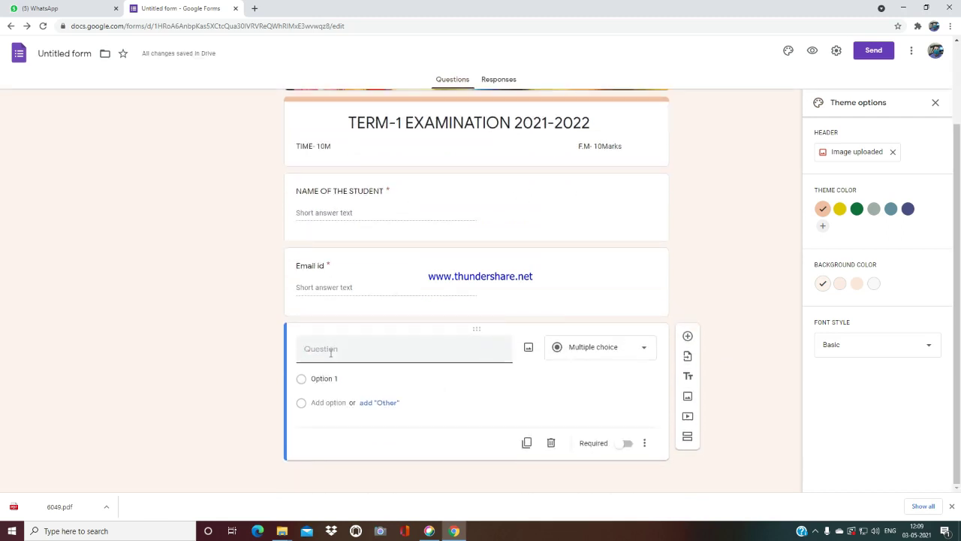
pyautogui.write('m')
pyautogui.press('BackSpace')
pyautogui.write('M')
pyautogui.write('obile No')
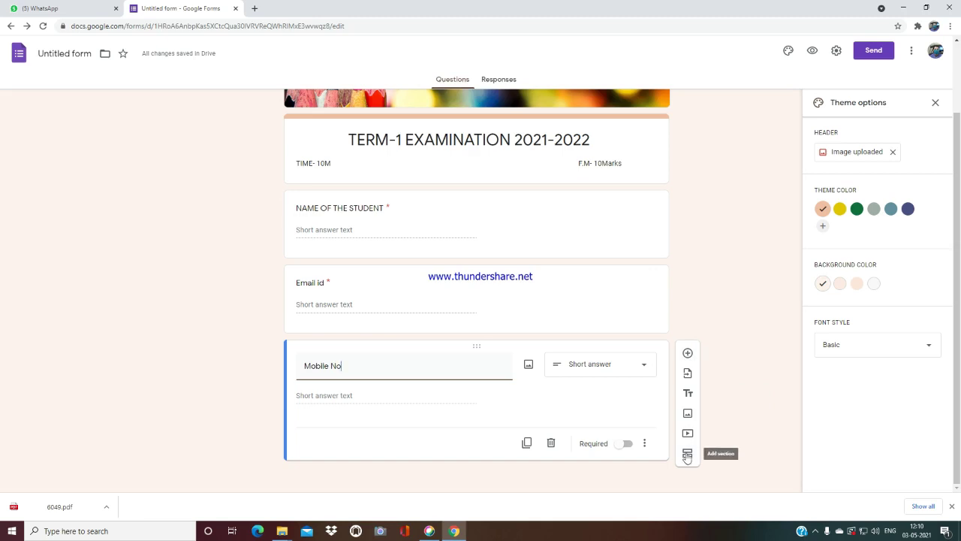
# Add a new section titled 'SUBJECT - COMPUTER', centred with leading spaces
pyautogui.click(687, 455)
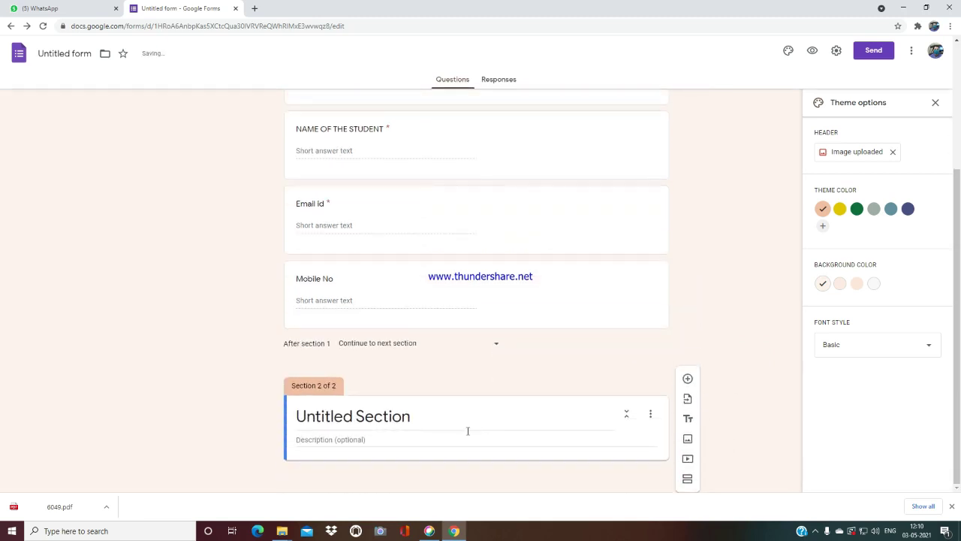
pyautogui.scroll(1, 389, 339)
pyautogui.scroll(2, 390, 339)
pyautogui.scroll(-3, 391, 342)
pyautogui.click(410, 421)
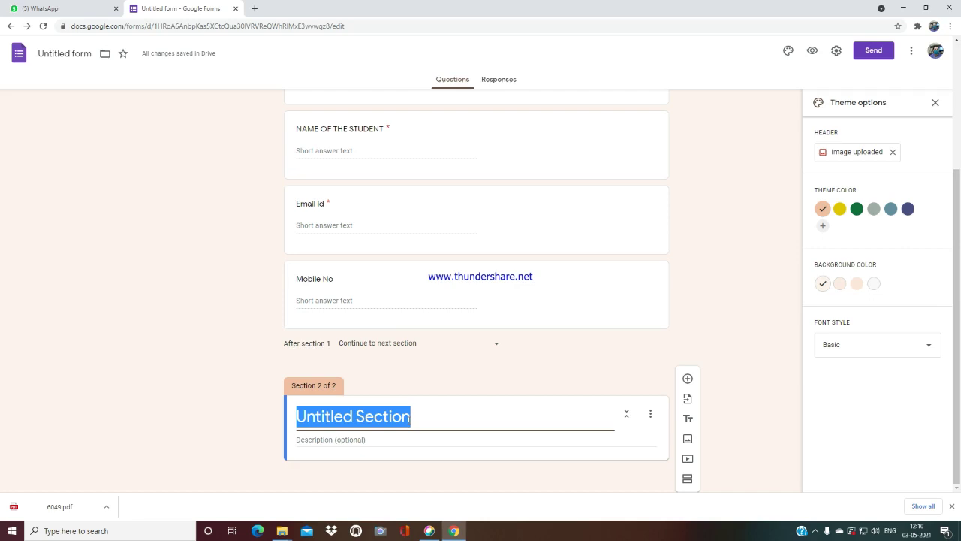
pyautogui.write('SU')
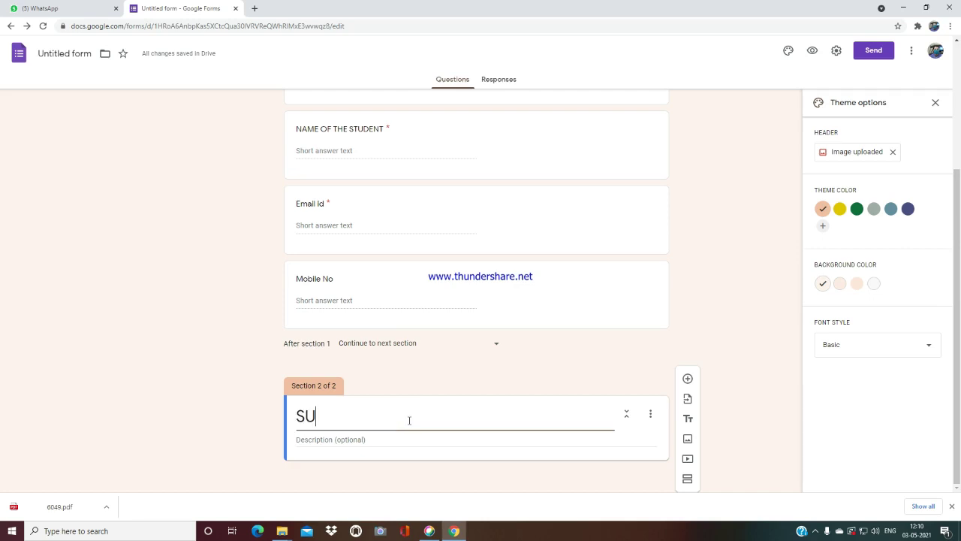
pyautogui.write('BJECT - ')
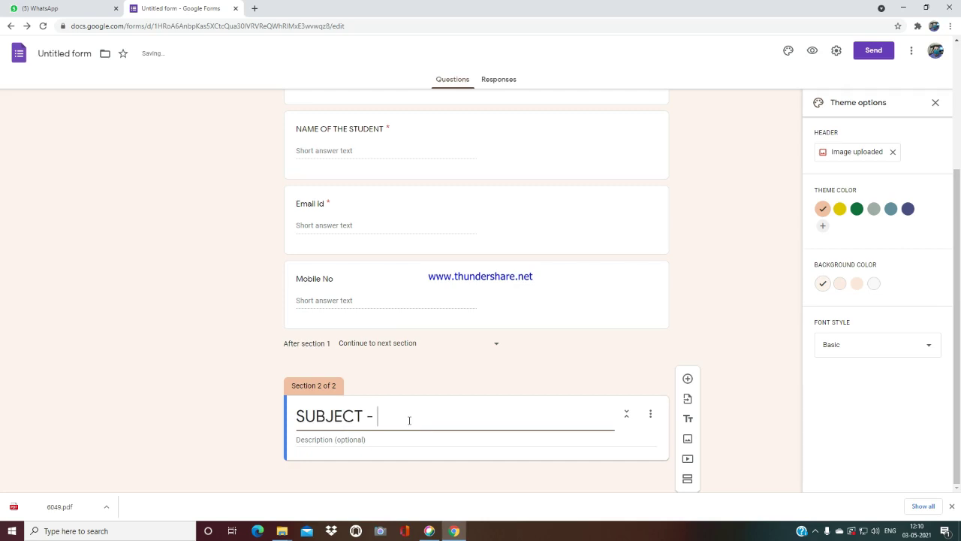
pyautogui.write('COMPUTER')
pyautogui.click(297, 416)
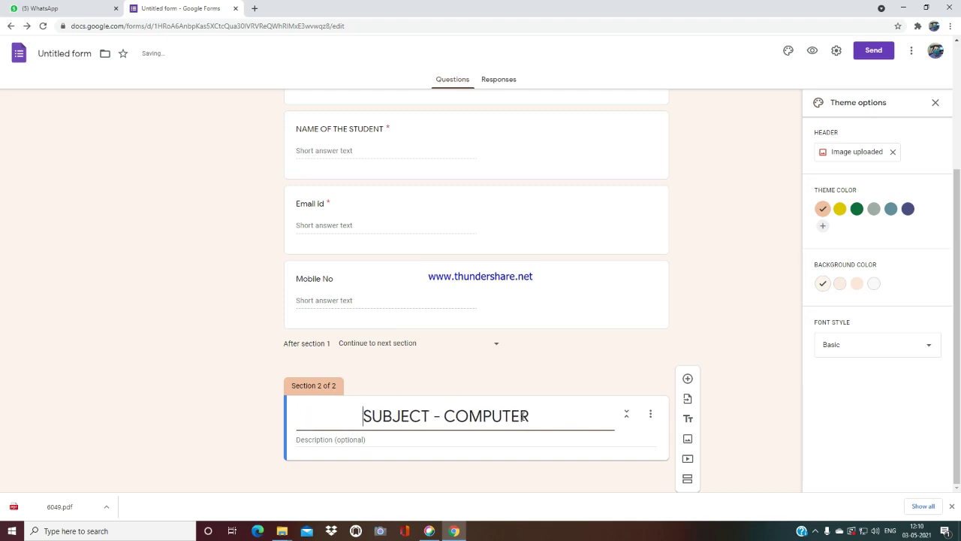
pyautogui.click(337, 441)
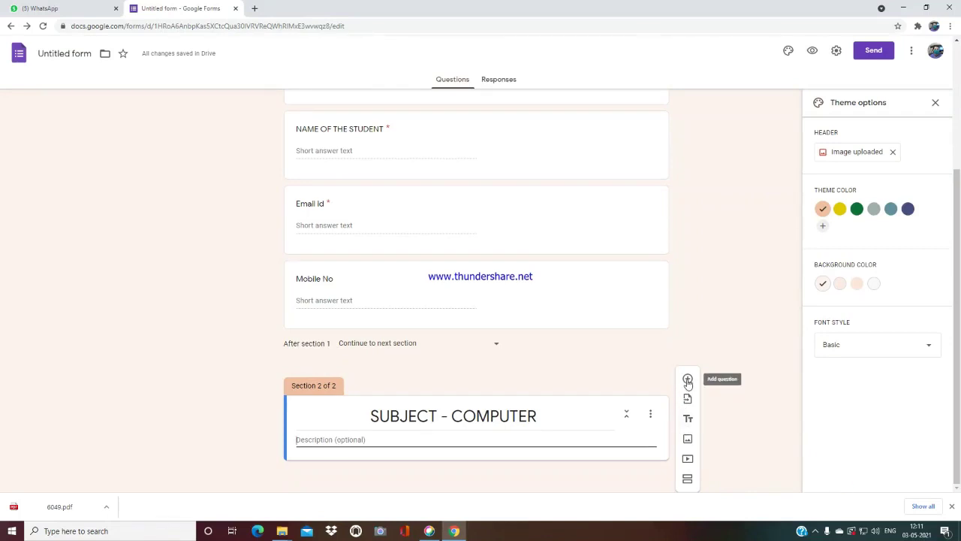
# Add a multiple-choice question 'Q1) Which is the best examples of Input Device?' to section 2
pyautogui.click(688, 380)
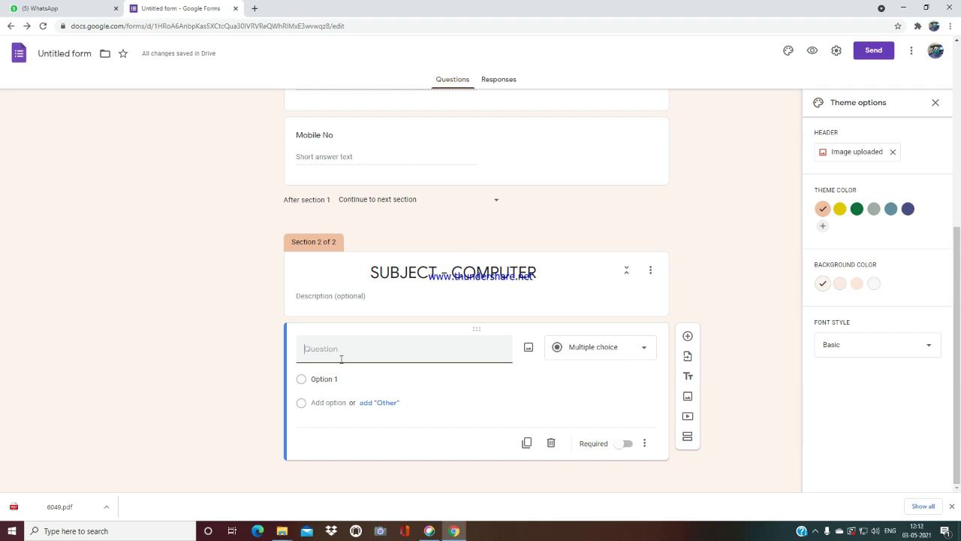
pyautogui.write('q1')
pyautogui.press('BackSpace')
pyautogui.press('BackSpace')
pyautogui.write('Q1')
pyautogui.write(') Wh')
pyautogui.write('ich is the best ex')
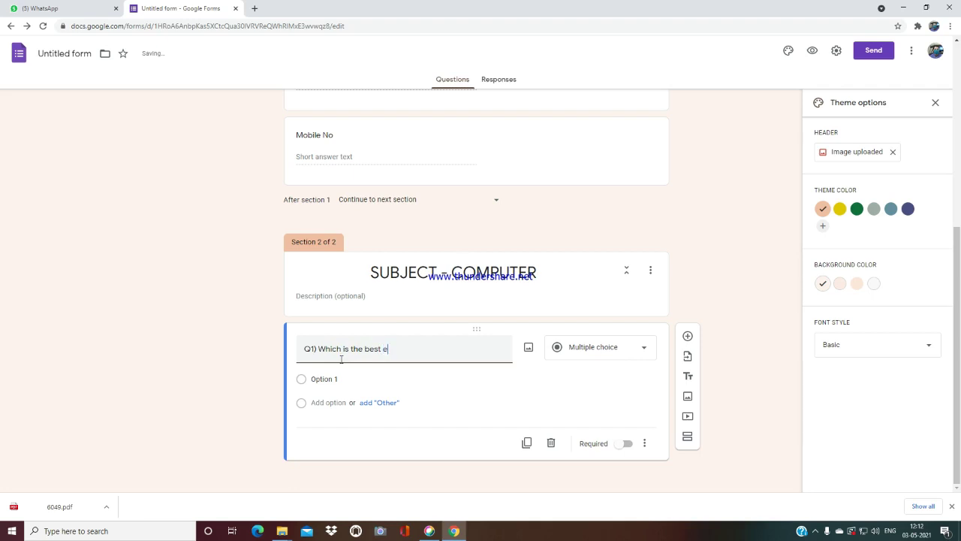
pyautogui.write('am')
pyautogui.write('ples of Input Device?')
pyautogui.moveTo(307, 383)
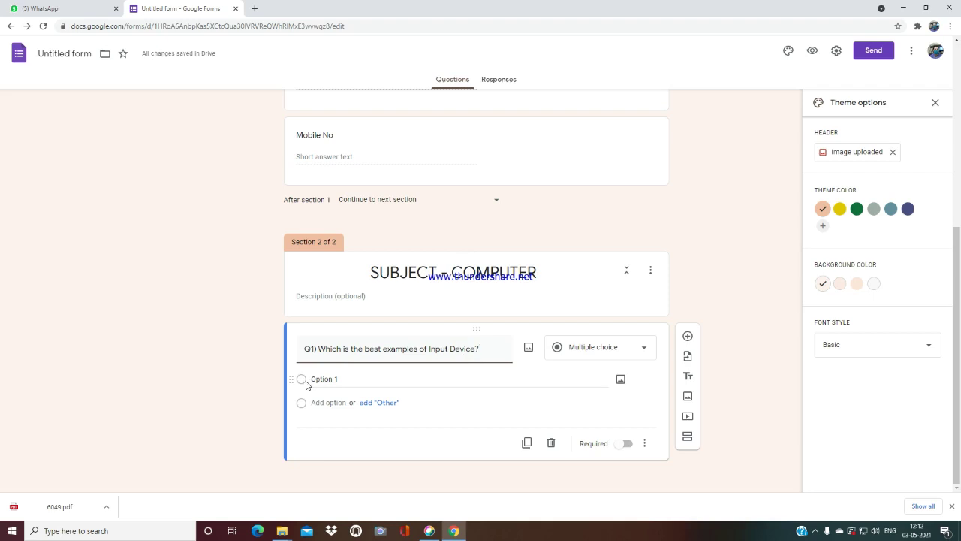
# Fill Q1's answer choices with Keyboard, Printer and Speaker
pyautogui.click(317, 380)
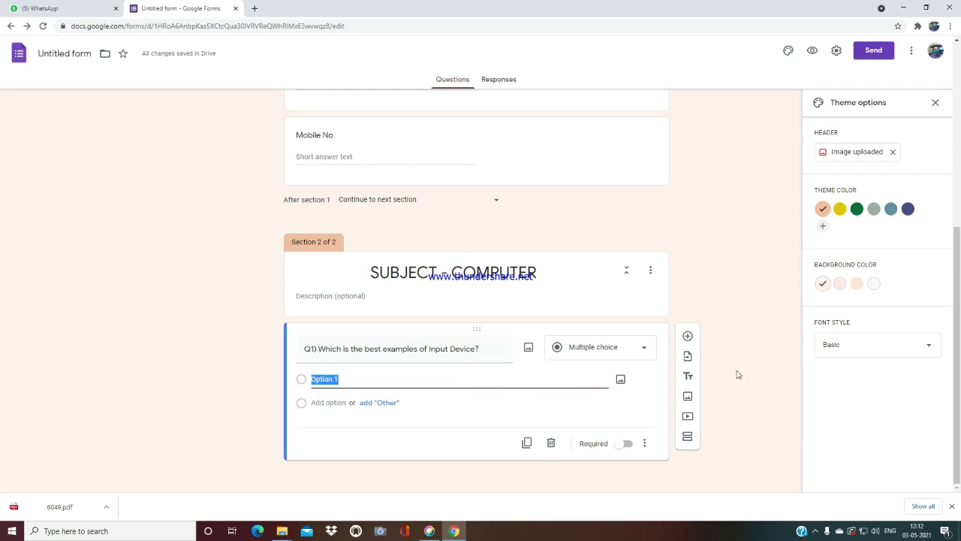
pyautogui.write('Keyboard')
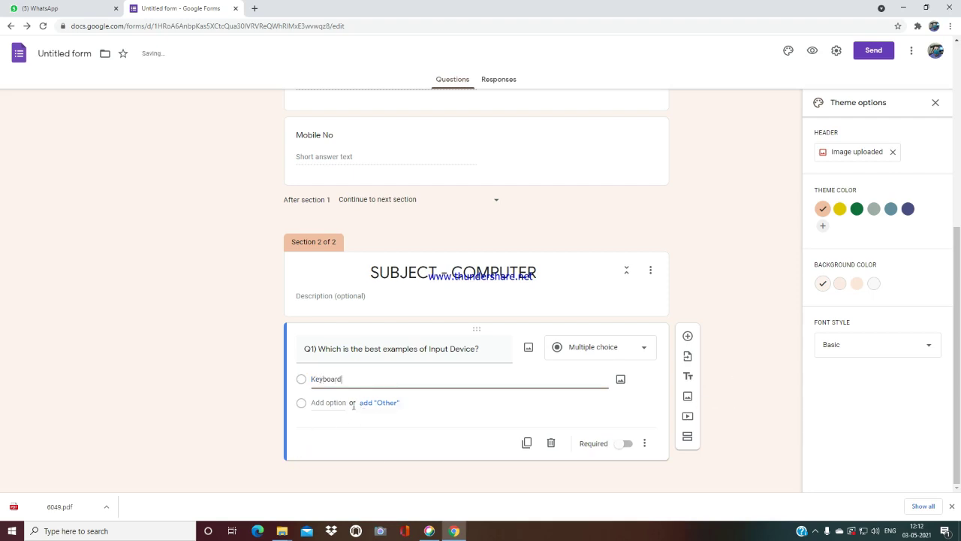
pyautogui.click(343, 403)
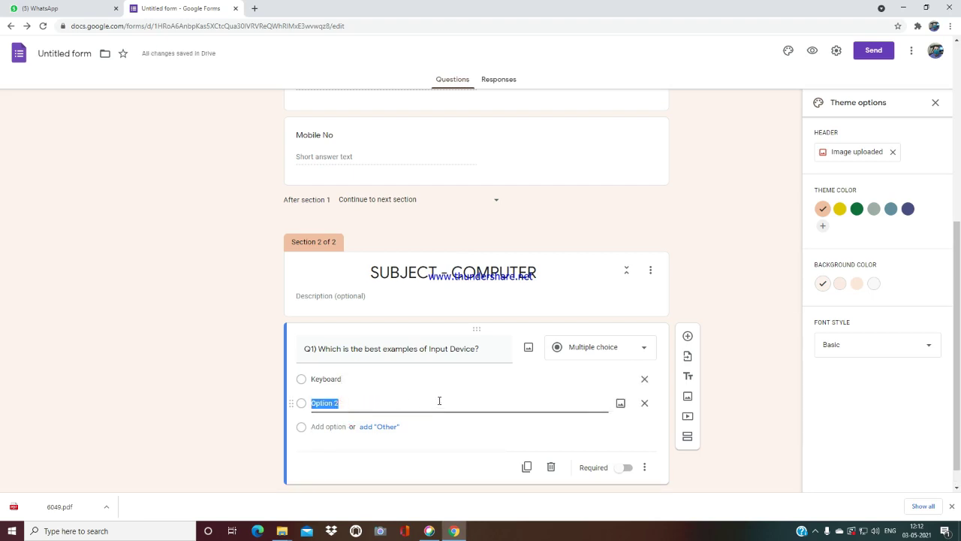
pyautogui.write('Printer')
pyautogui.click(328, 427)
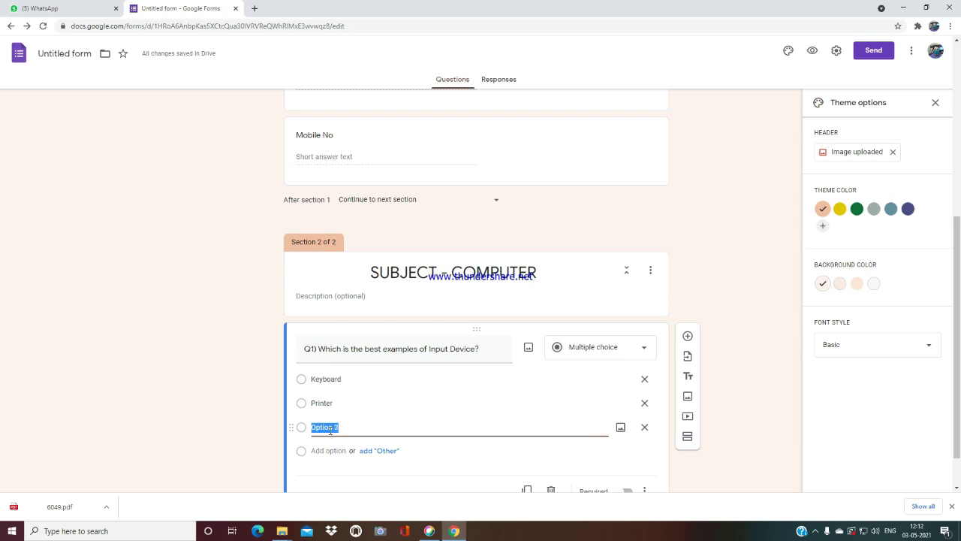
pyautogui.write('Speaker')
pyautogui.scroll(-1, 330, 430)
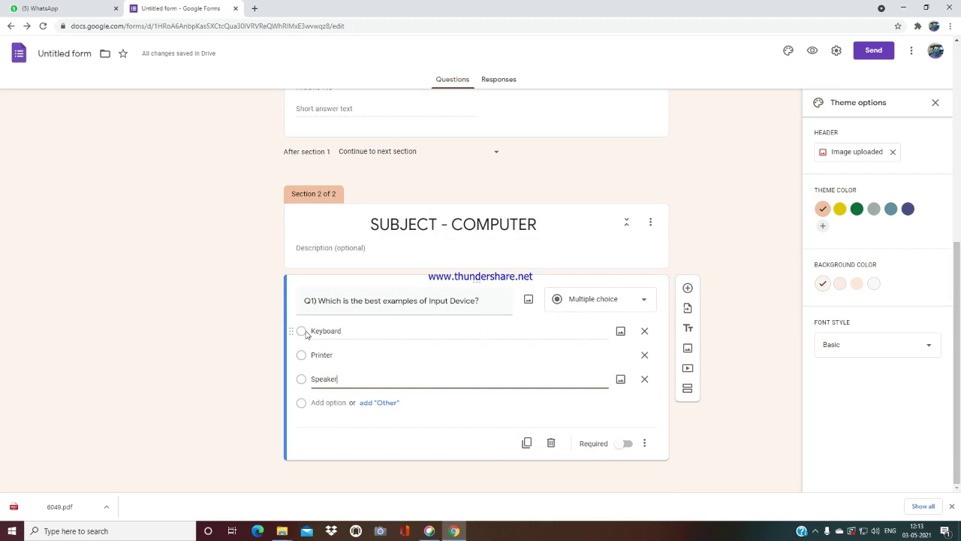
pyautogui.click(300, 331)
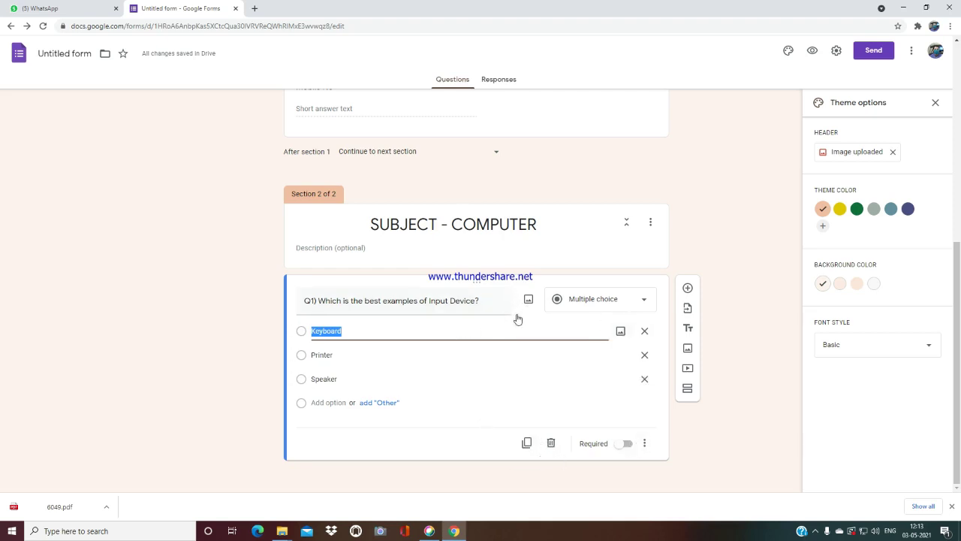
# Add a question below Q1 and make it File upload, accepting the Drive notice
pyautogui.moveTo(423, 379)
pyautogui.click(688, 288)
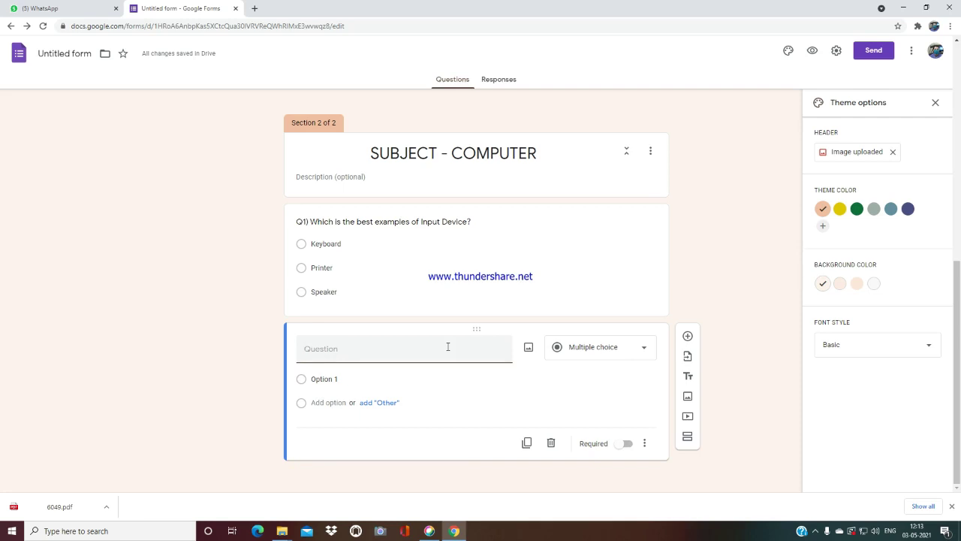
pyautogui.click(647, 349)
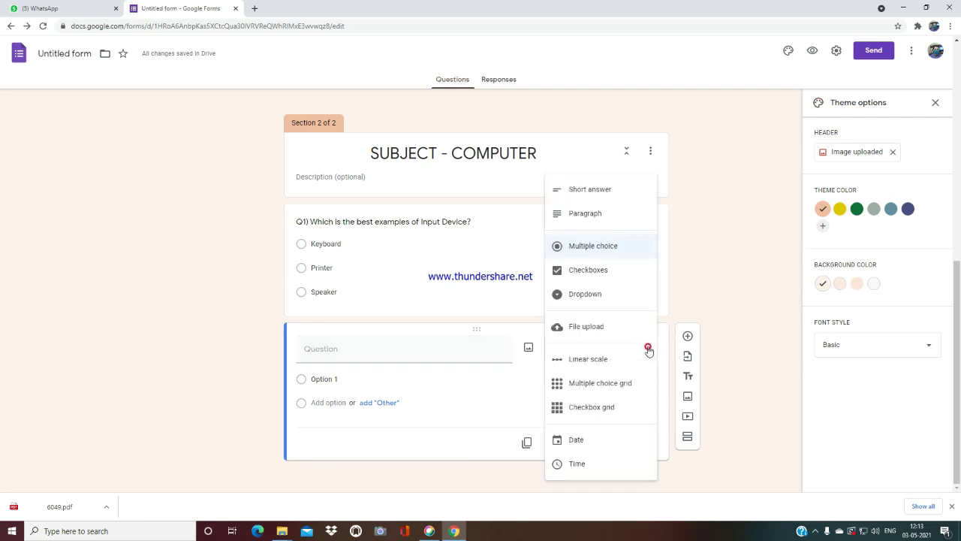
pyautogui.click(583, 271)
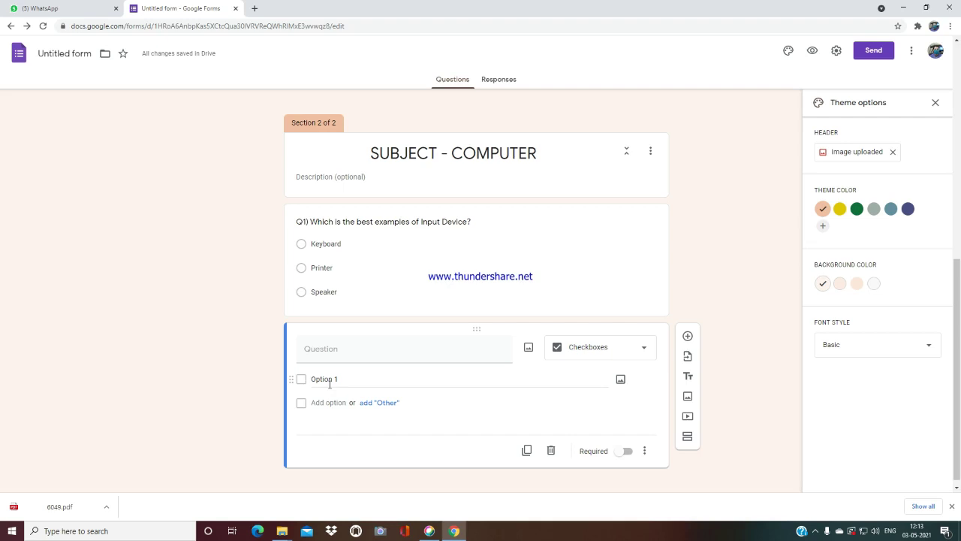
pyautogui.click(644, 347)
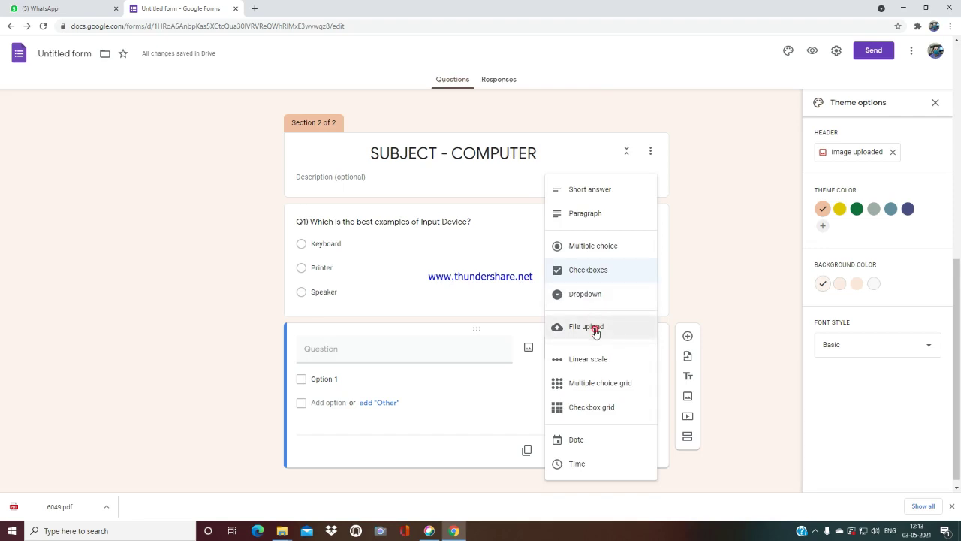
pyautogui.click(595, 331)
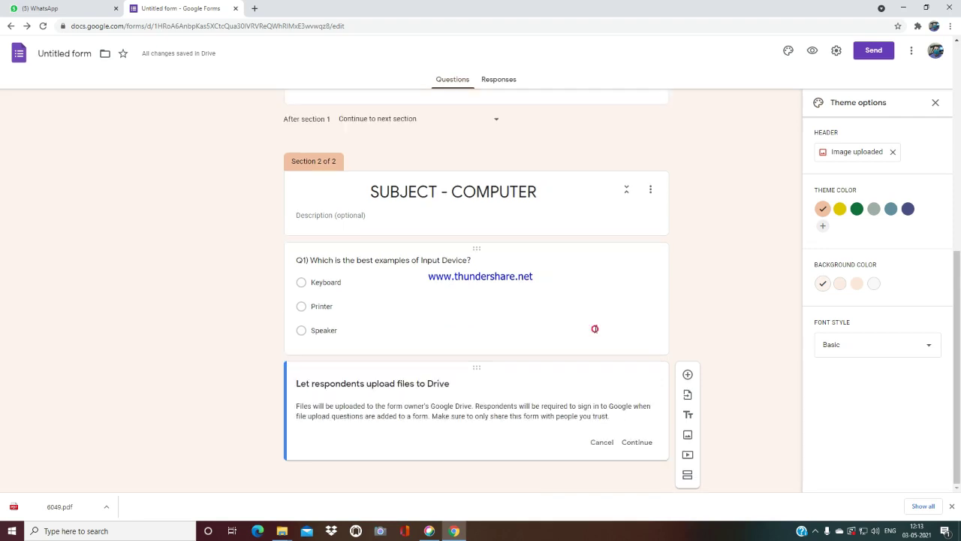
pyautogui.click(637, 443)
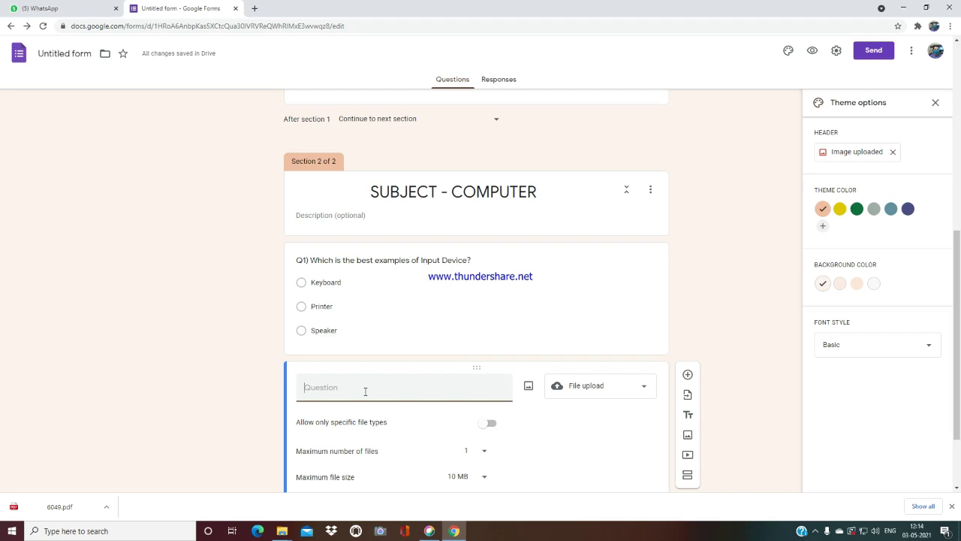
# Limit the upload question to 100 MB files and remove the file-type restriction
pyautogui.scroll(-2, 440, 392)
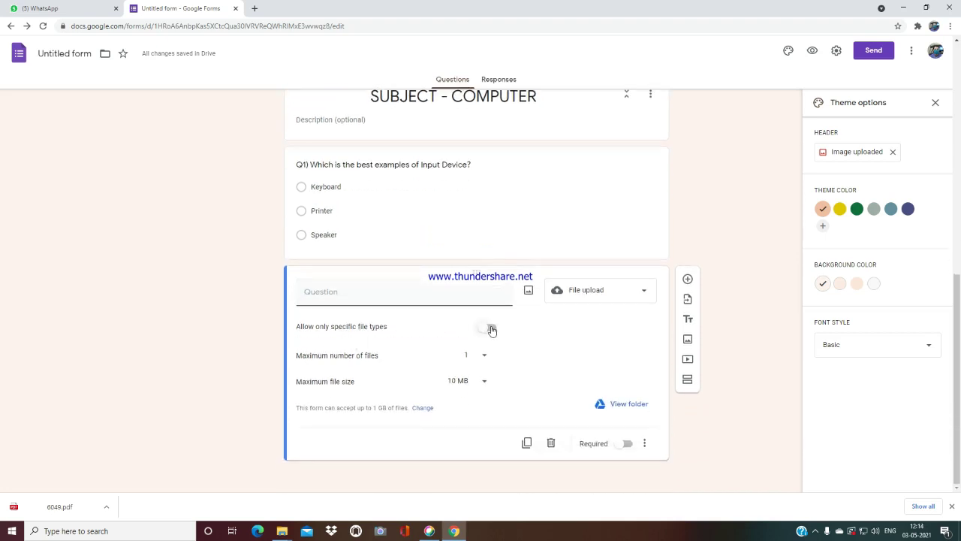
pyautogui.click(490, 329)
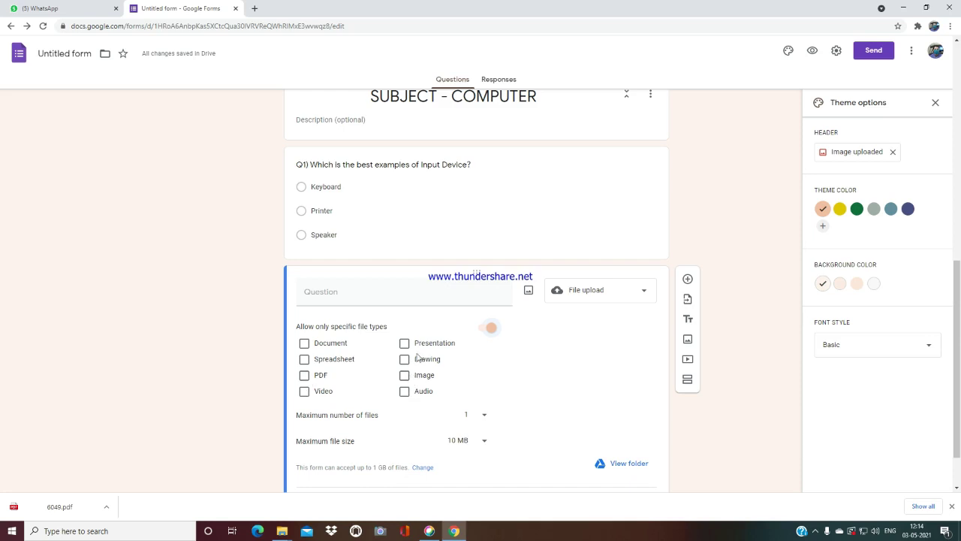
pyautogui.click(305, 376)
pyautogui.click(484, 441)
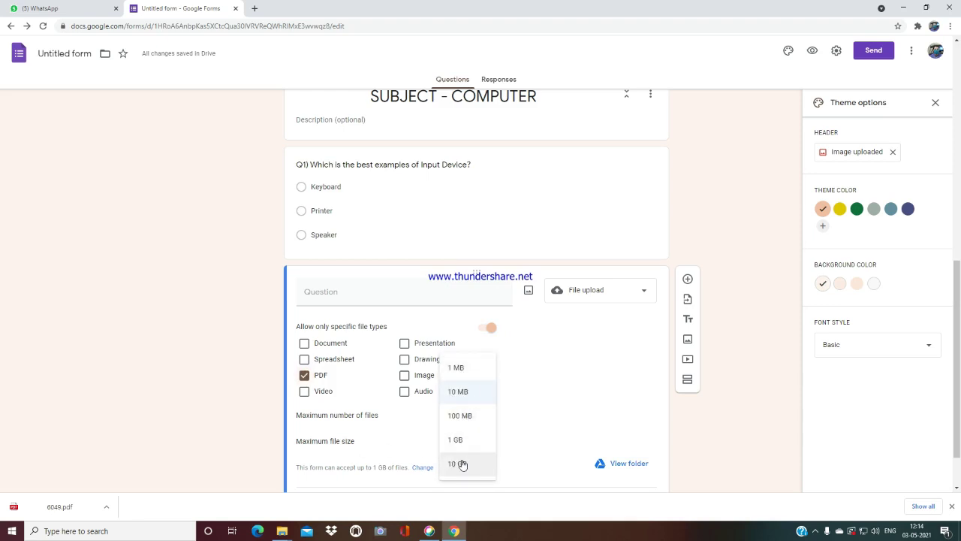
pyautogui.scroll(-1, 460, 464)
pyautogui.scroll(1, 462, 464)
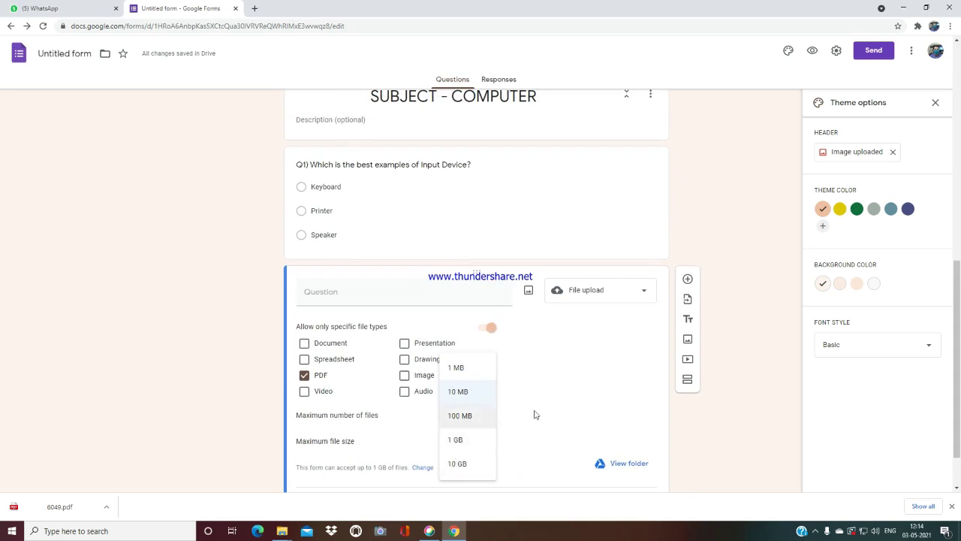
pyautogui.click(573, 407)
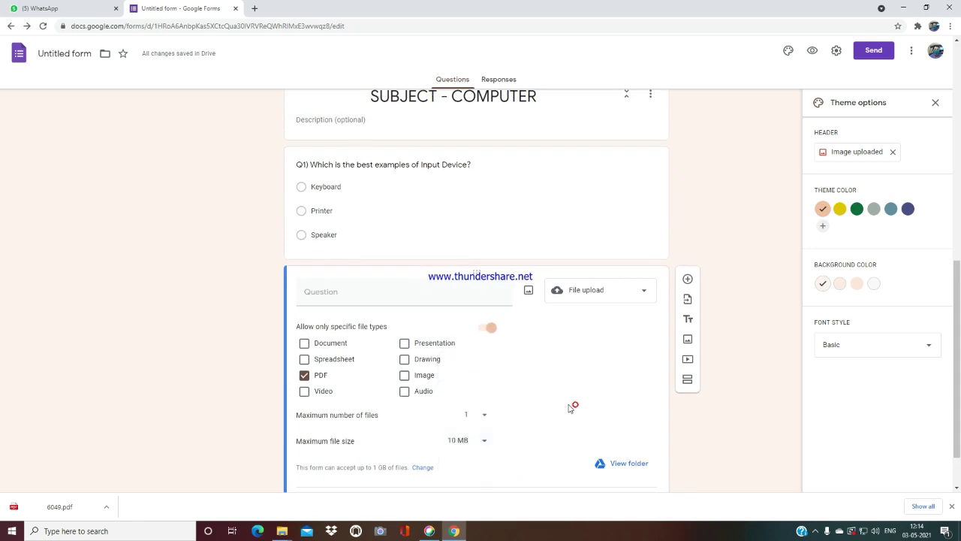
pyautogui.click(483, 443)
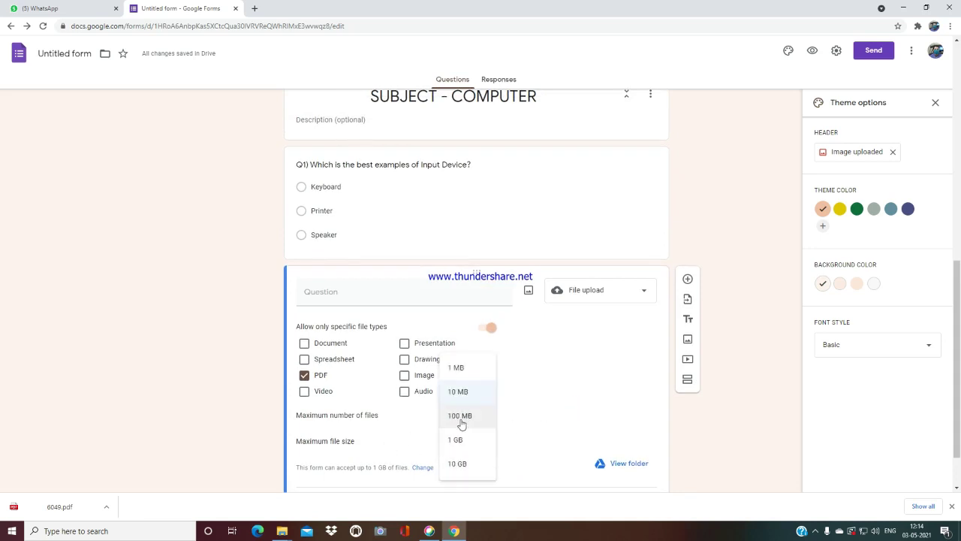
pyautogui.click(461, 418)
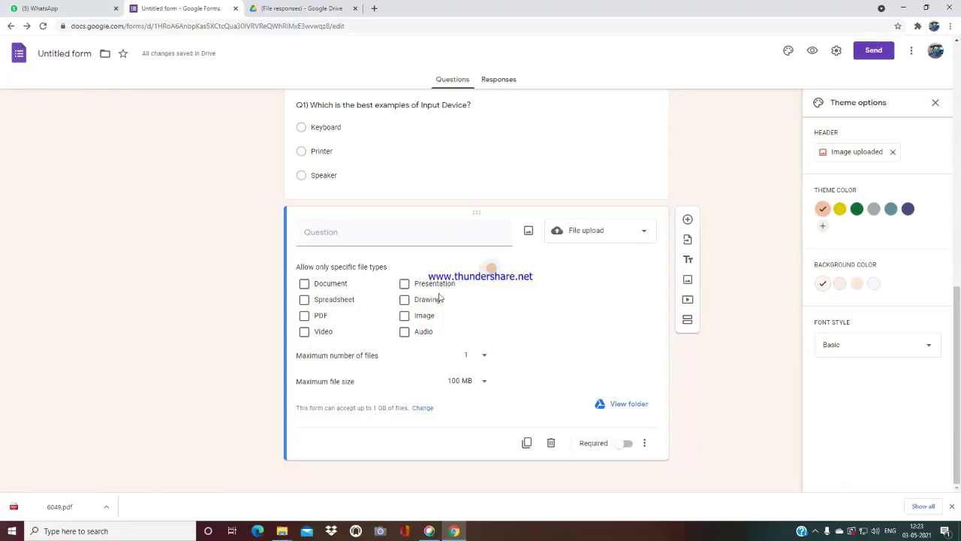
pyautogui.click(487, 268)
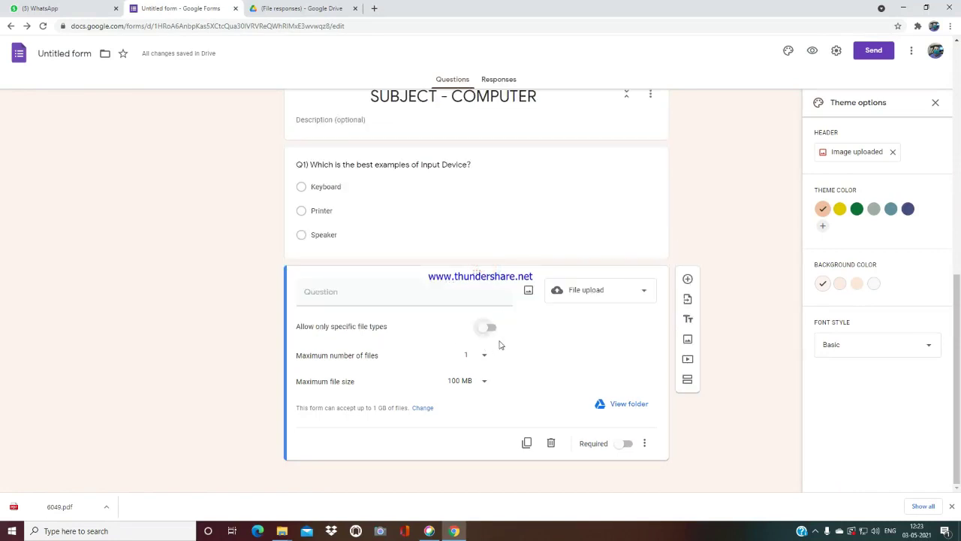
# Insert the thank-you card image into the upload question and add a new question below
pyautogui.click(527, 292)
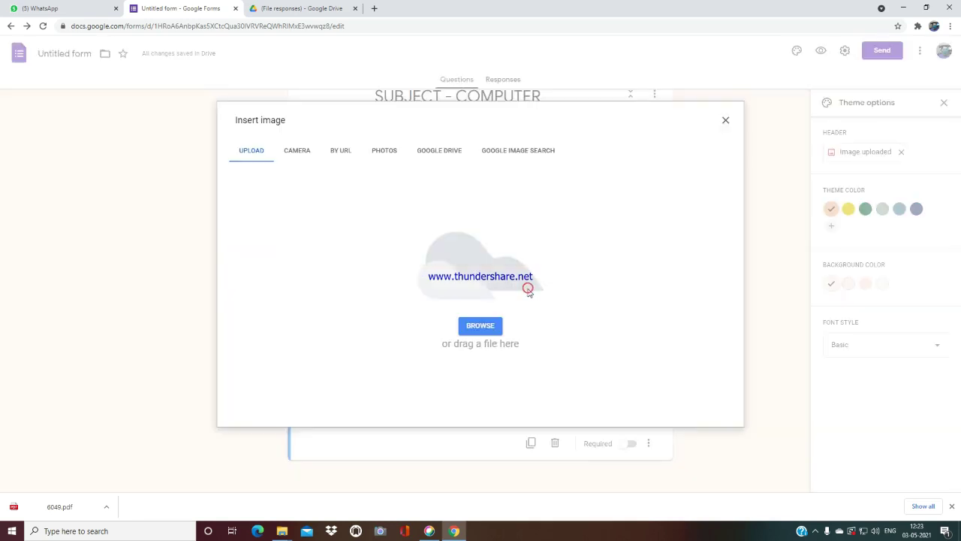
pyautogui.click(479, 328)
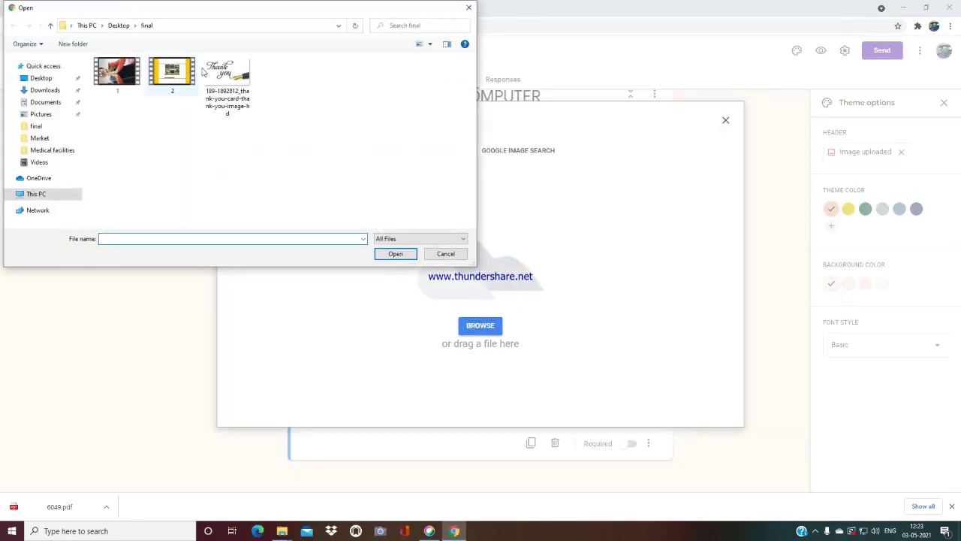
pyautogui.click(227, 83)
pyautogui.click(395, 254)
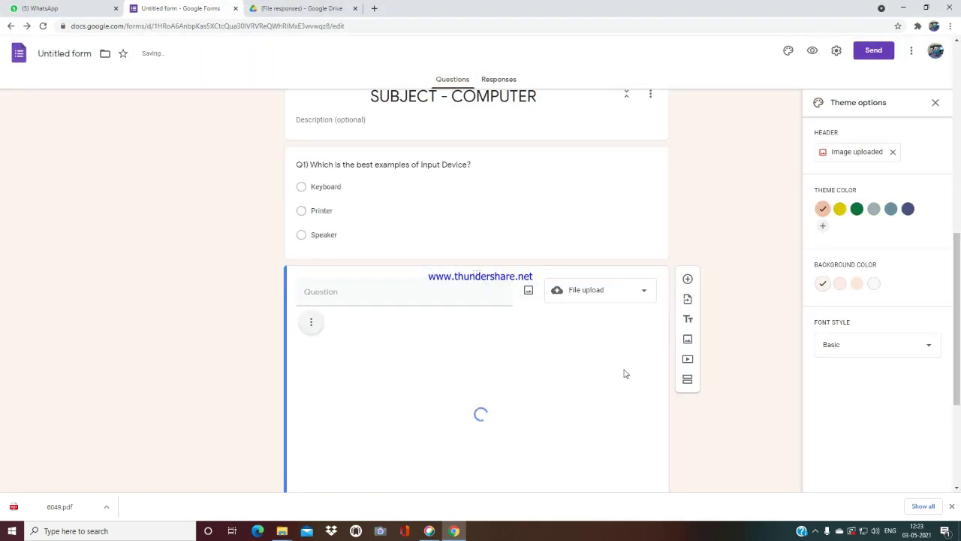
pyautogui.scroll(-1, 481, 331)
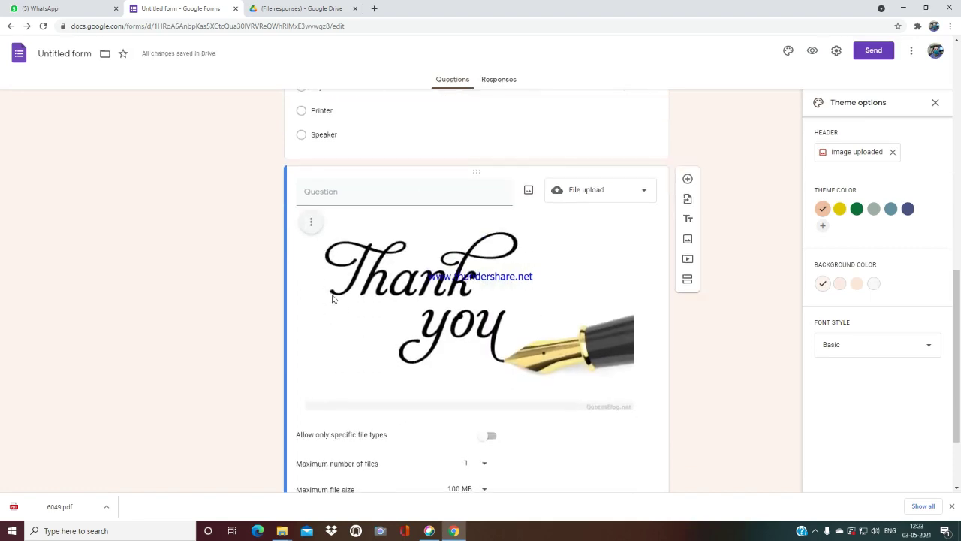
pyautogui.click(374, 294)
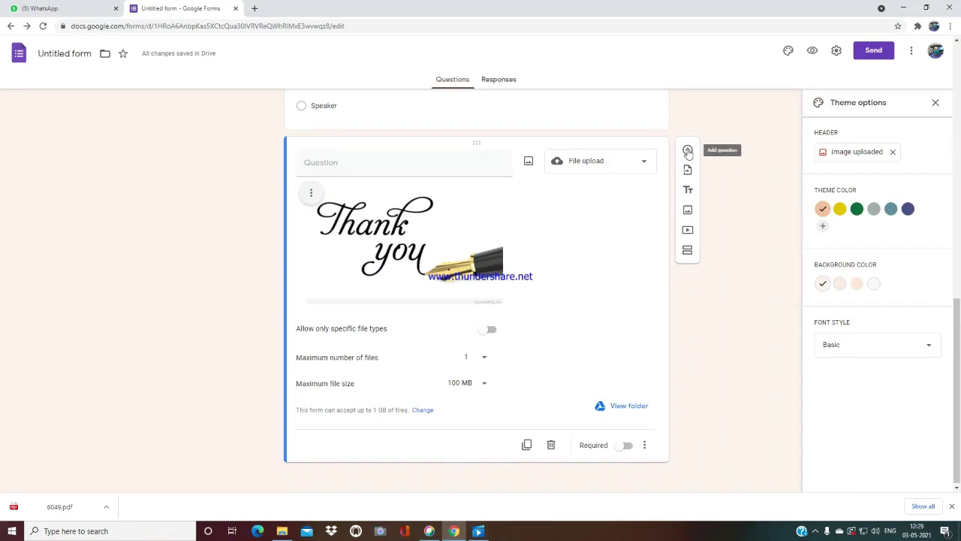
pyautogui.click(687, 151)
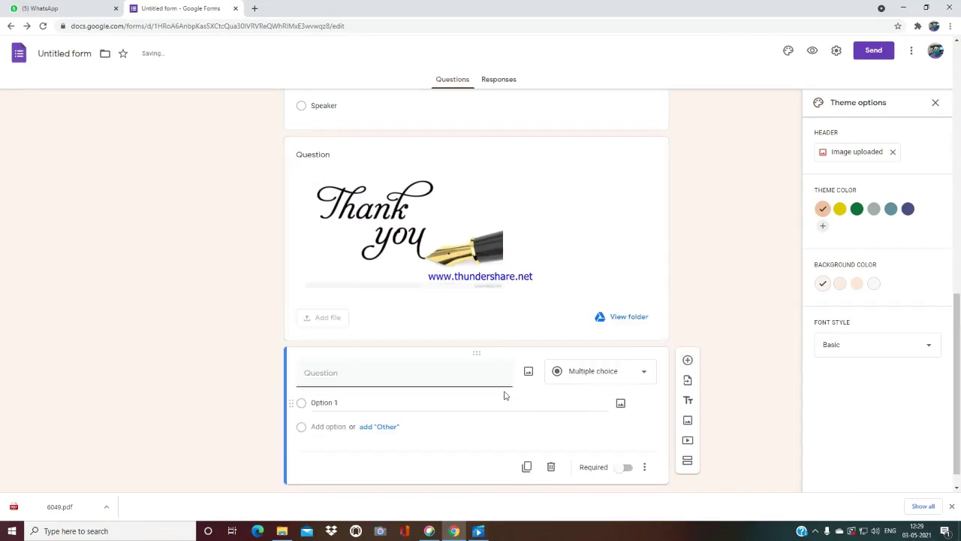
pyautogui.click(616, 351)
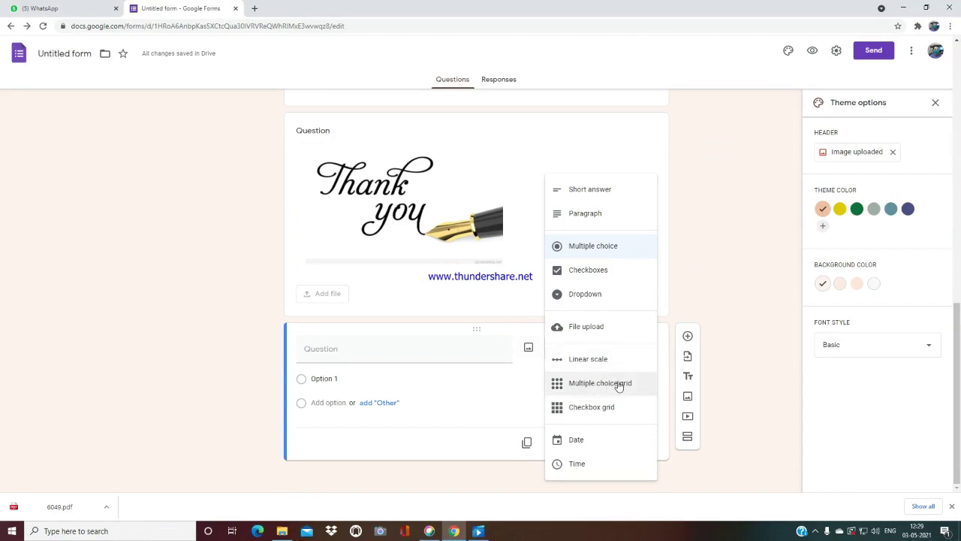
# Make the new question a multiple choice grid with Row 1 and Column 1, then add another question
pyautogui.click(618, 384)
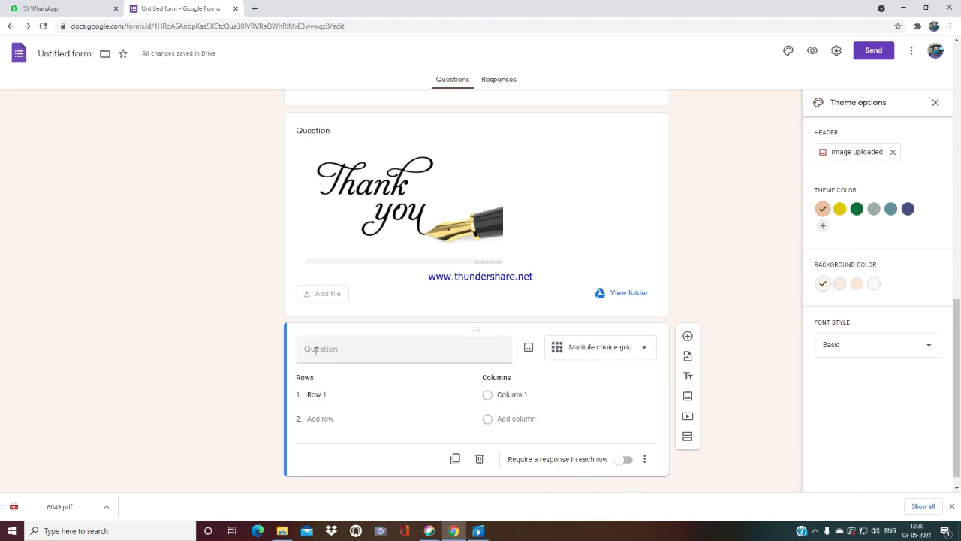
pyautogui.click(322, 398)
pyautogui.click(511, 396)
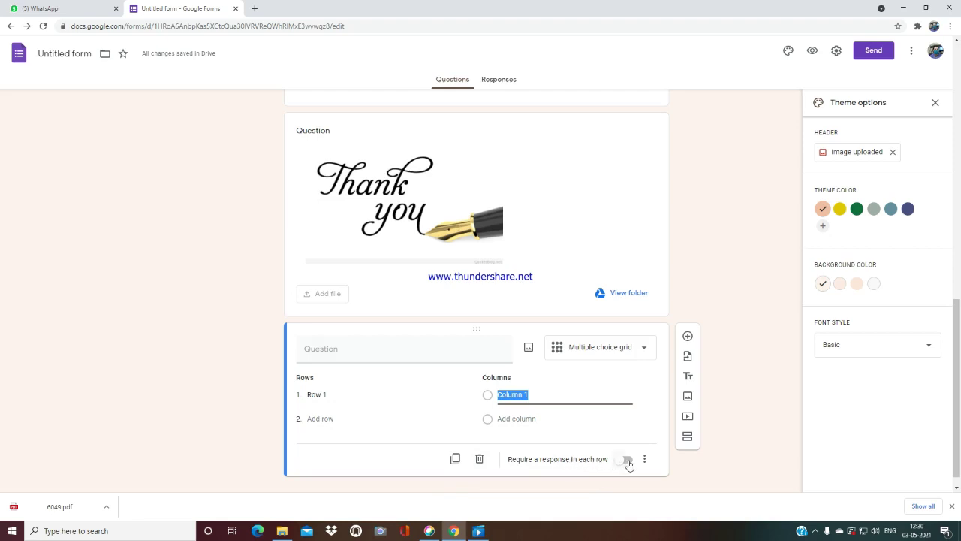
pyautogui.click(688, 336)
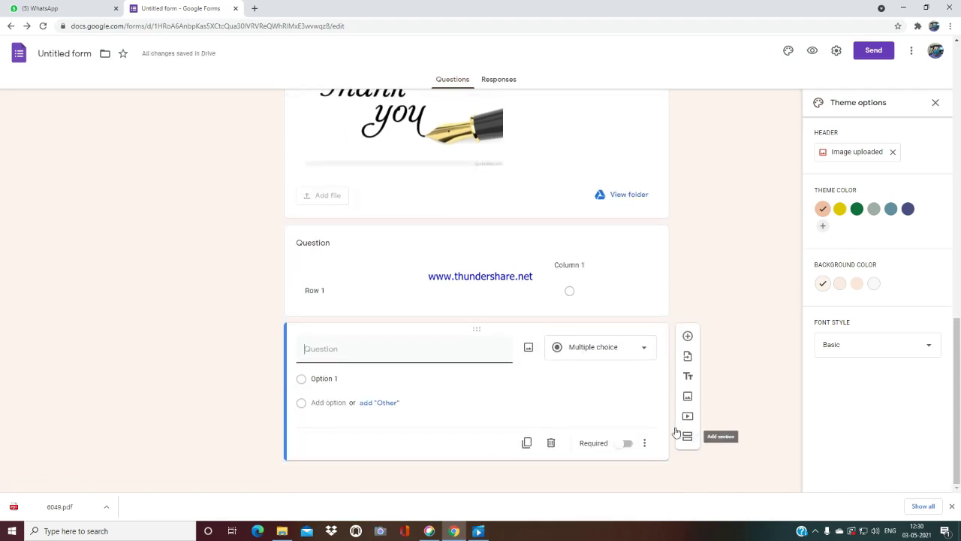
# Change the question below the grid to a Paragraph long-answer type, leaving its title empty
pyautogui.click(641, 348)
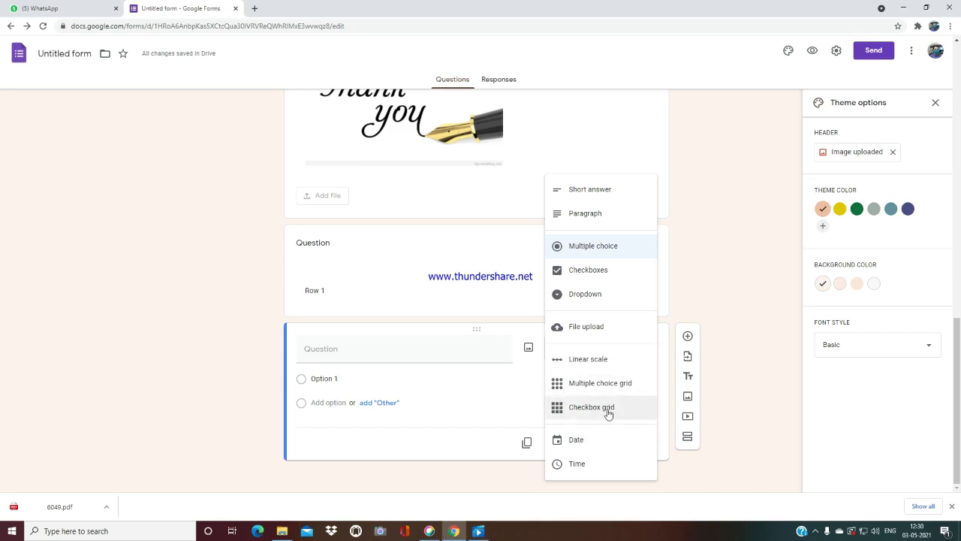
pyautogui.scroll(3, 590, 344)
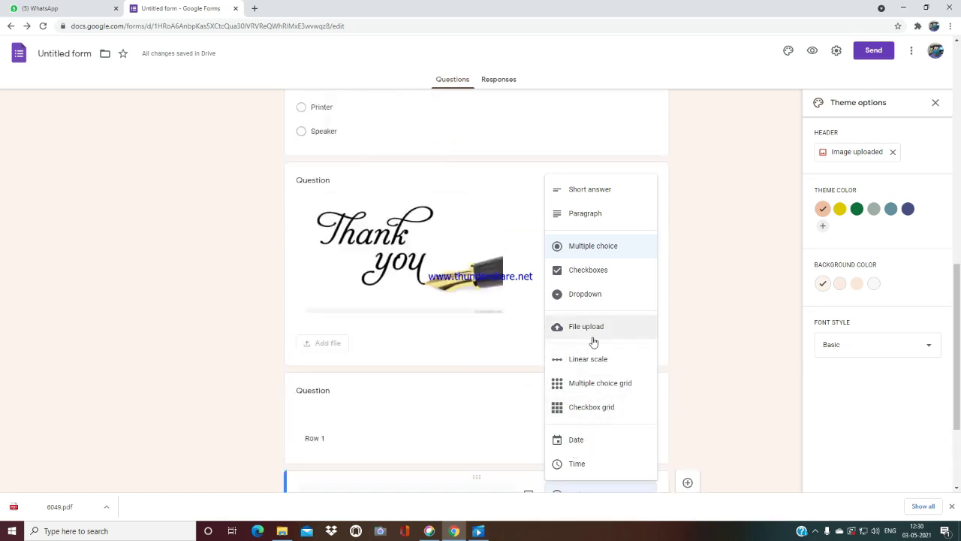
pyautogui.scroll(2, 592, 323)
pyautogui.scroll(-4, 593, 282)
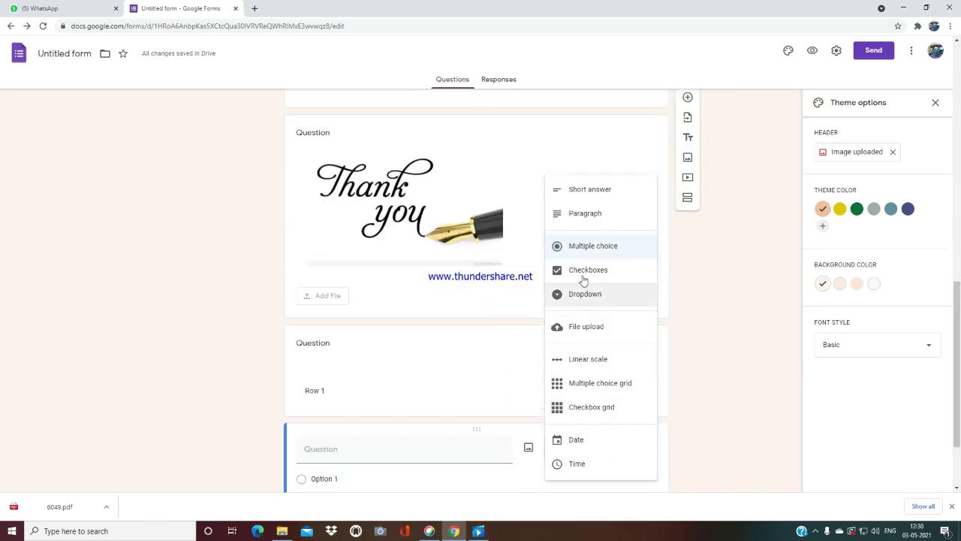
pyautogui.click(579, 213)
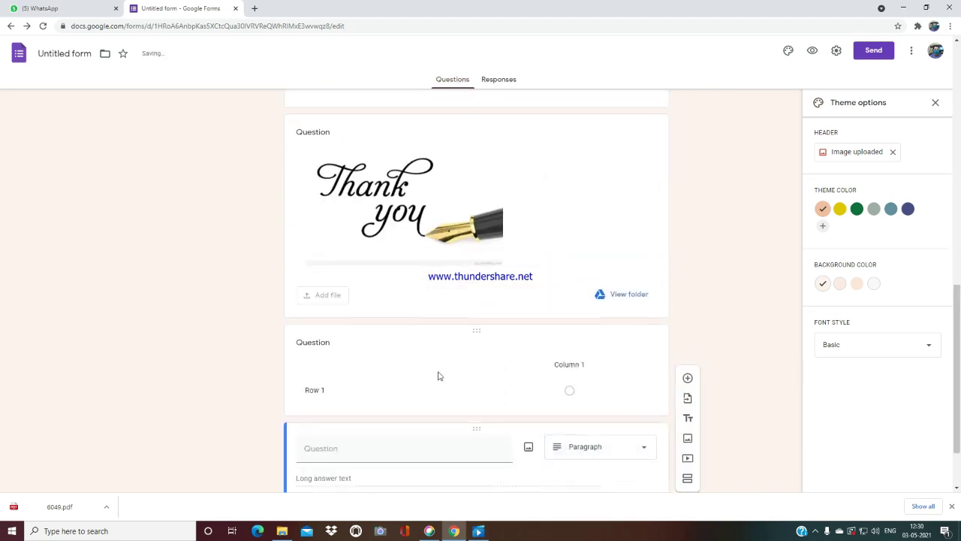
pyautogui.click(343, 370)
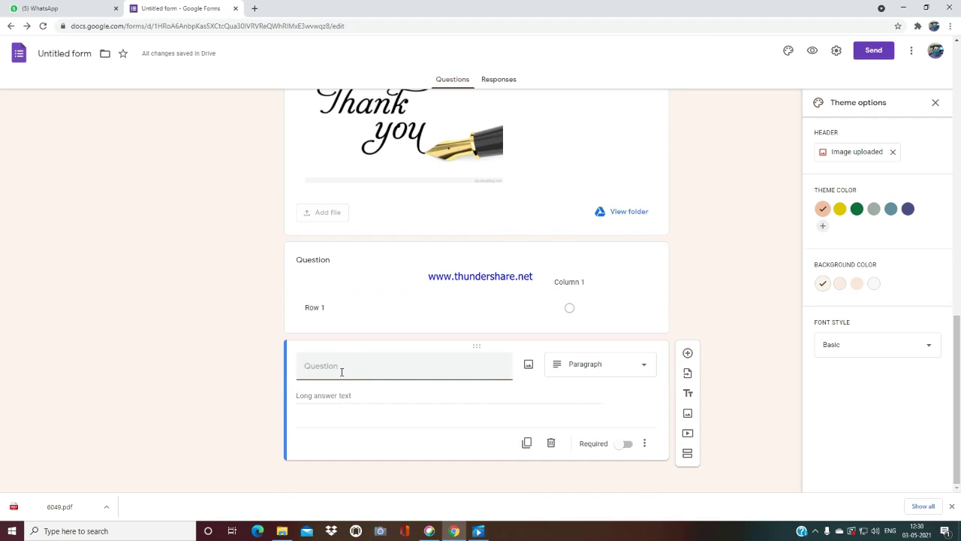
pyautogui.write('w')
pyautogui.press('BackSpace')
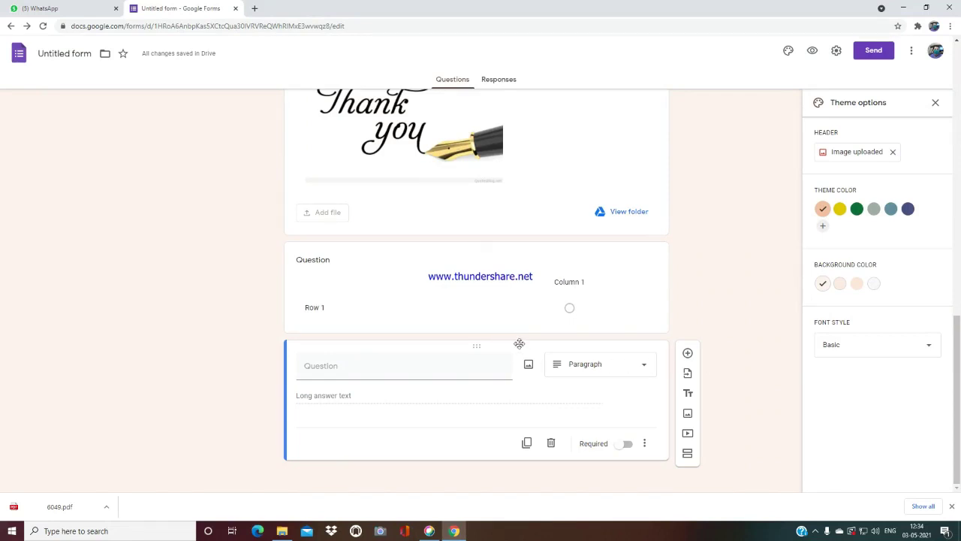
pyautogui.scroll(5, 536, 364)
# Generate and copy the exam's pre-filled link, then switch to WhatsApp Web
pyautogui.scroll(3, 536, 360)
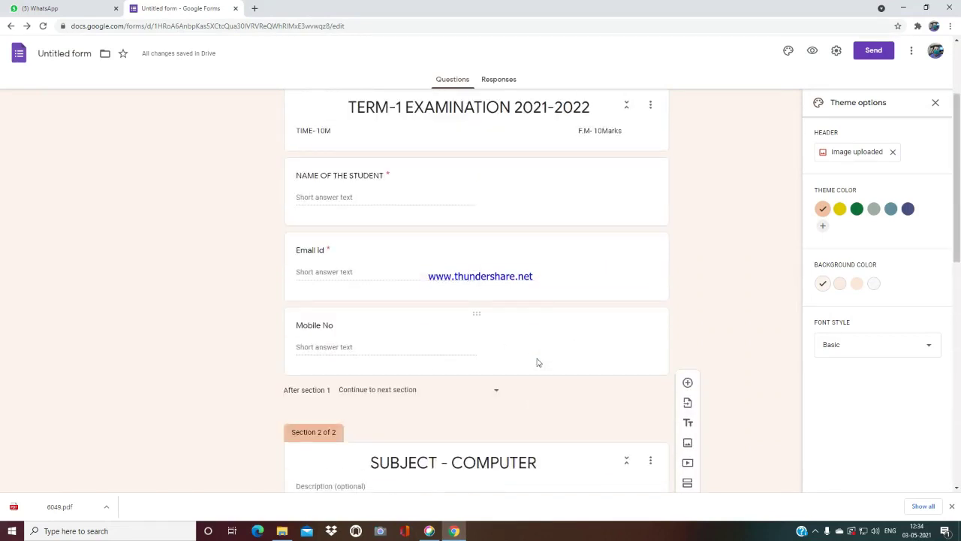
pyautogui.click(913, 52)
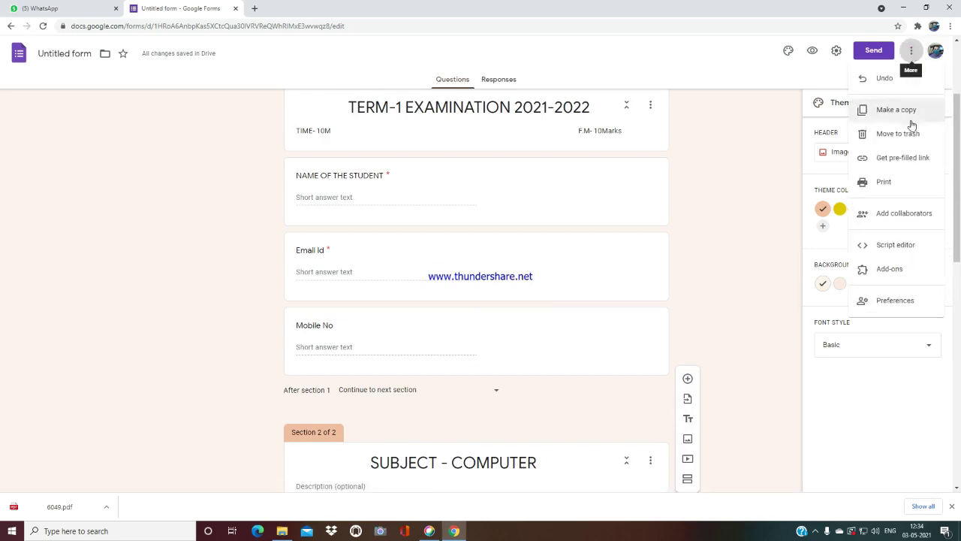
pyautogui.click(922, 161)
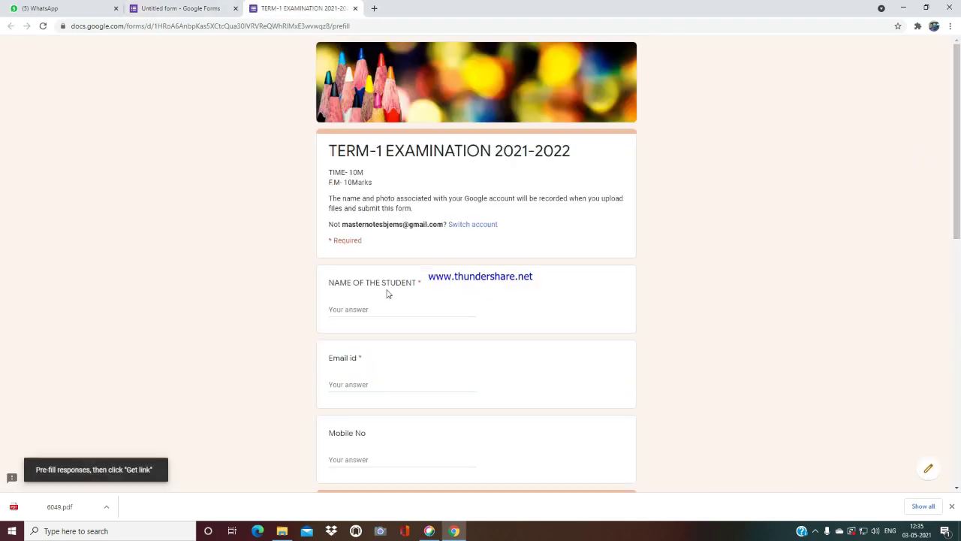
pyautogui.scroll(-5, 399, 305)
pyautogui.scroll(-2, 400, 306)
pyautogui.scroll(-2, 405, 345)
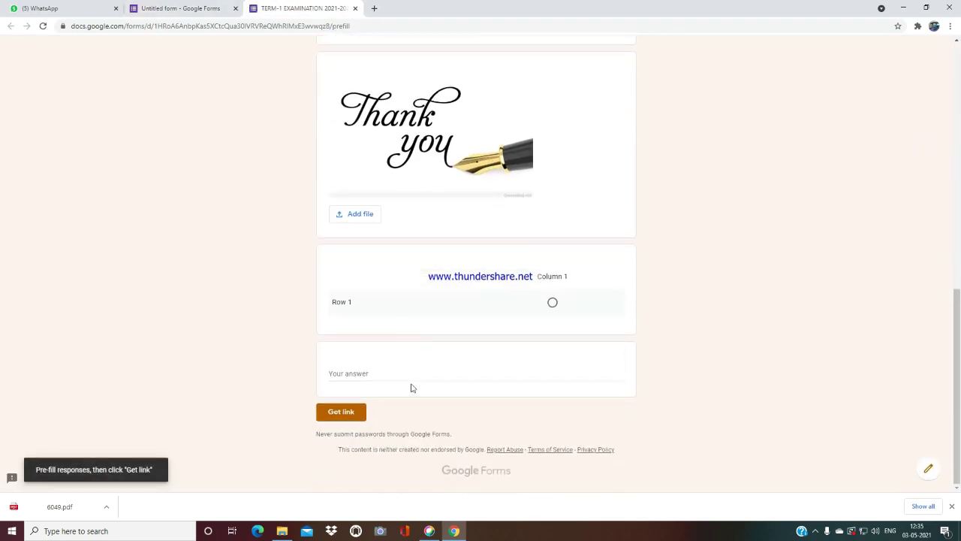
pyautogui.click(350, 420)
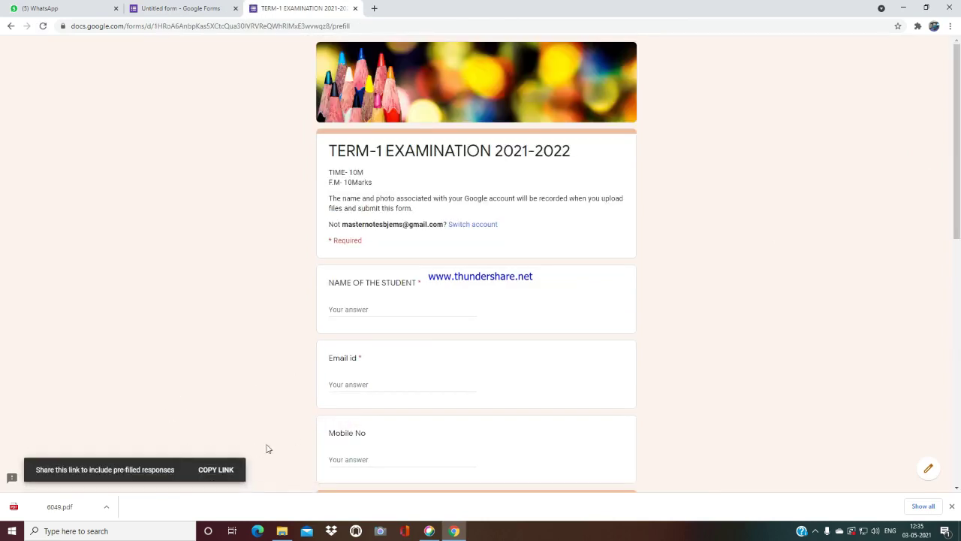
pyautogui.click(226, 470)
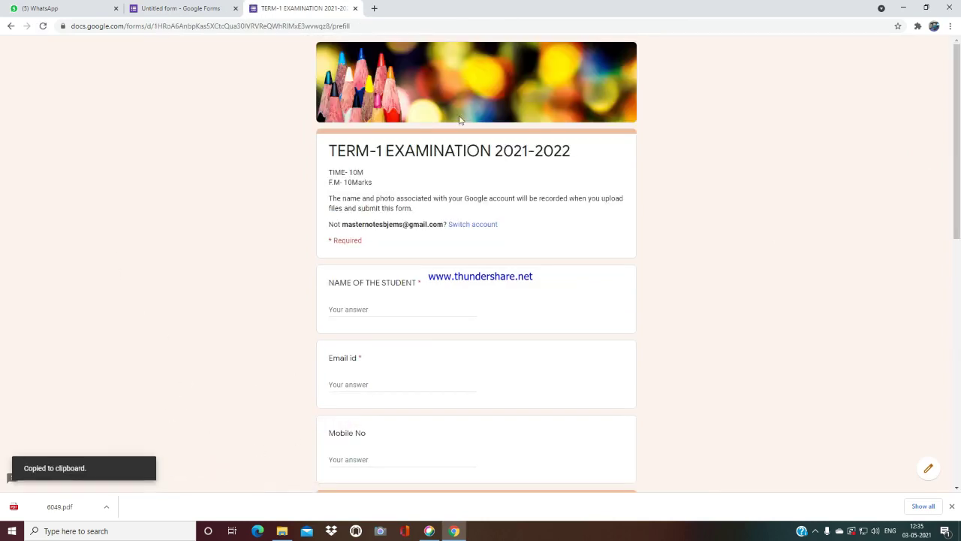
pyautogui.click(79, 8)
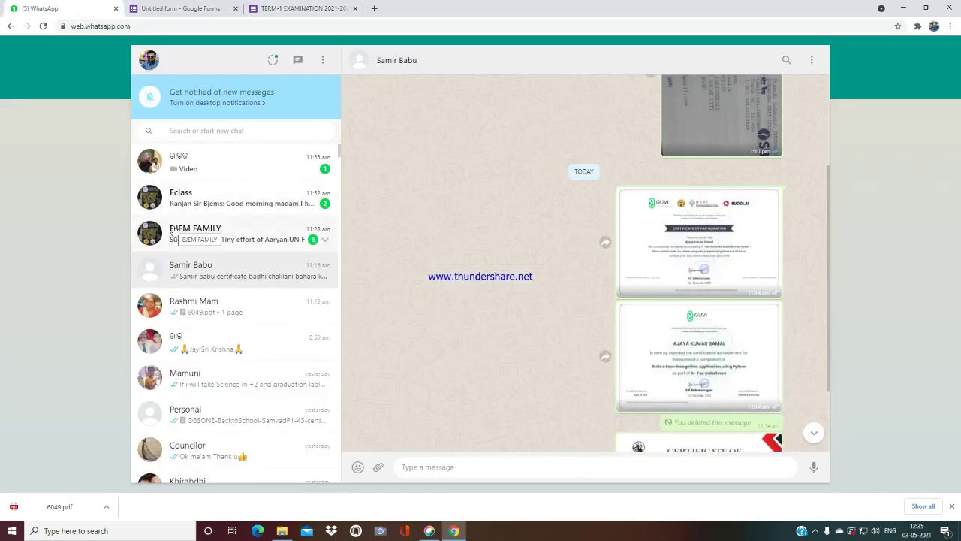
# Paste the copied exam link into the Personal chat and send it
pyautogui.click(214, 131)
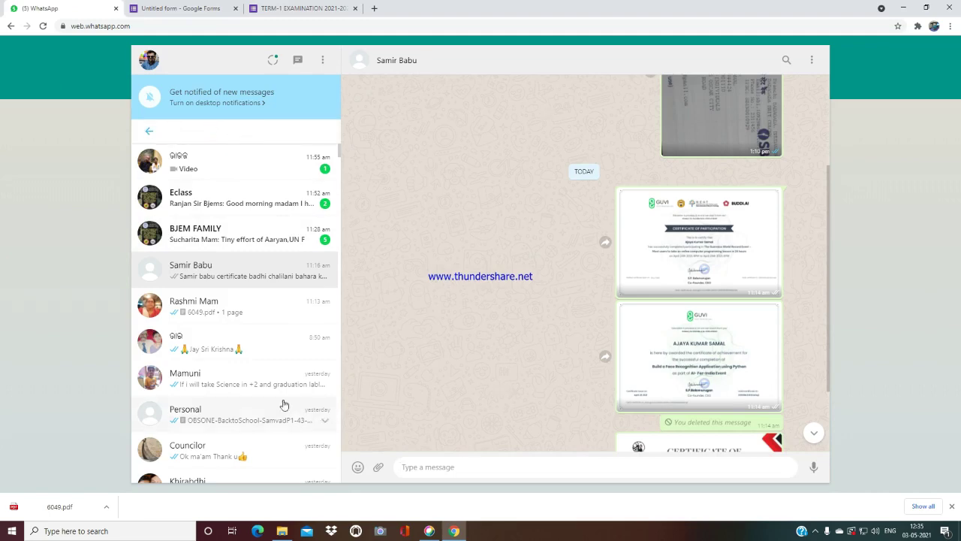
pyautogui.click(241, 415)
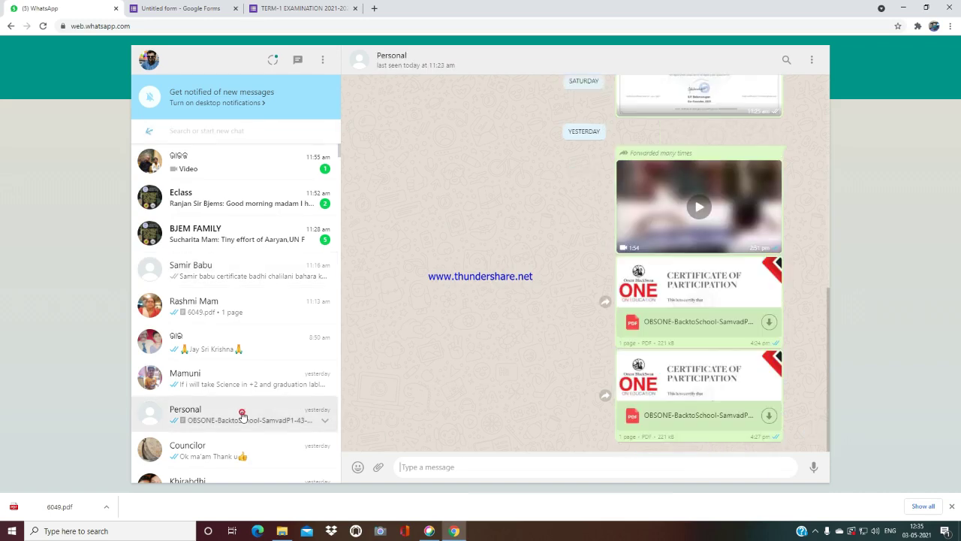
pyautogui.rightClick(444, 466)
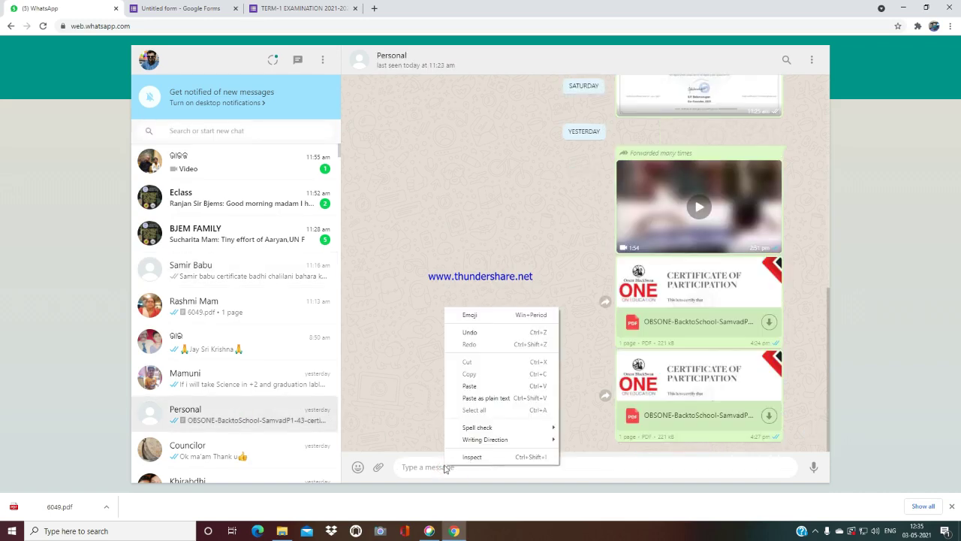
pyautogui.click(471, 386)
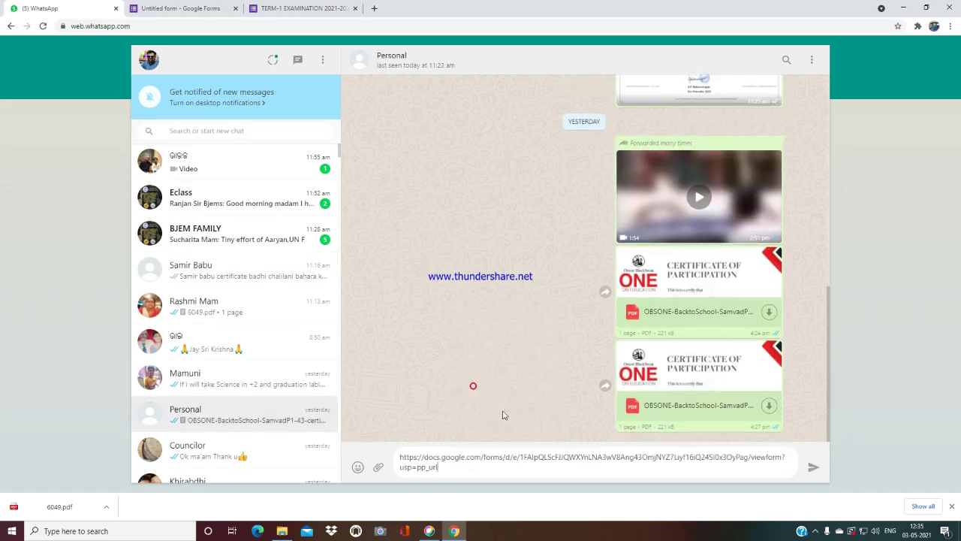
pyautogui.click(814, 469)
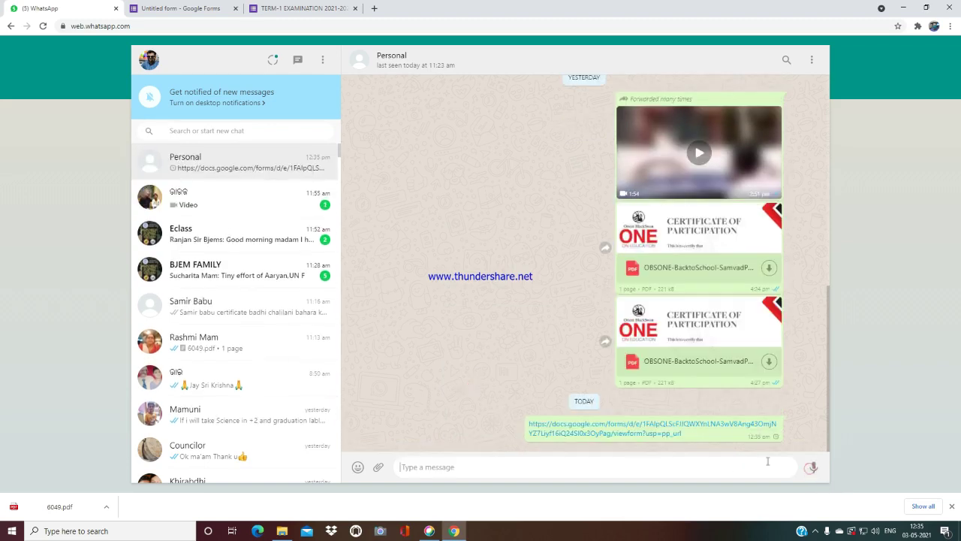
# Open the shared exam link and enter the student's name, e-mail and mobile number
pyautogui.click(664, 430)
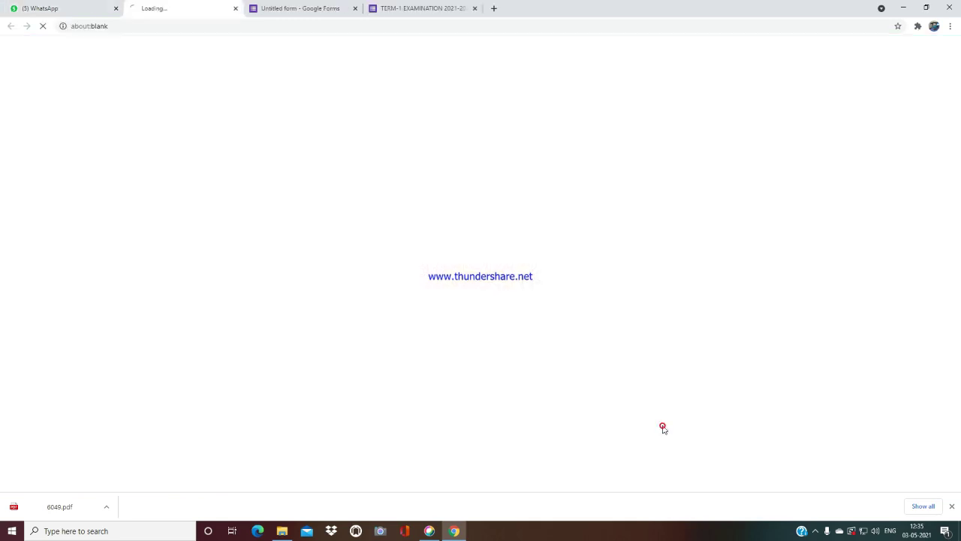
pyautogui.scroll(-2, 409, 306)
pyautogui.scroll(2, 400, 316)
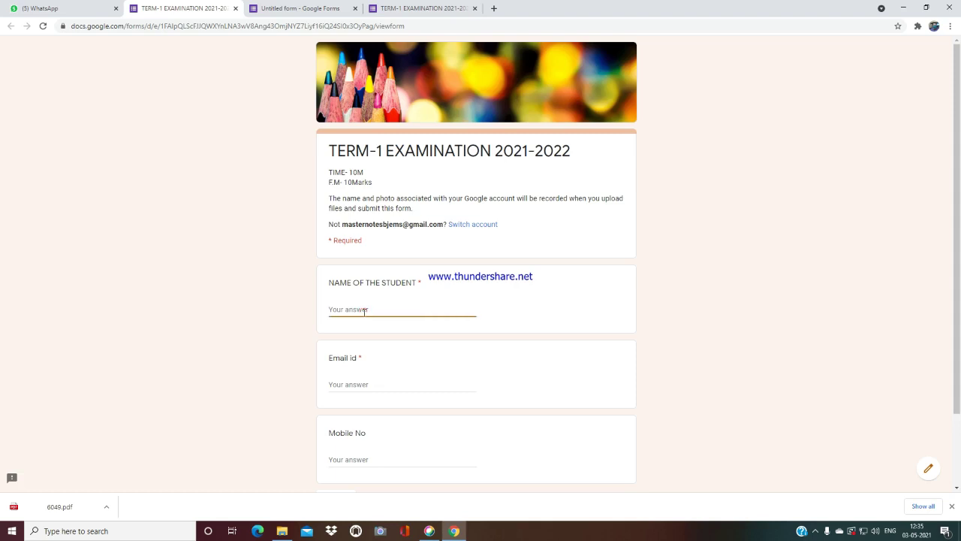
pyautogui.scroll(-2, 407, 330)
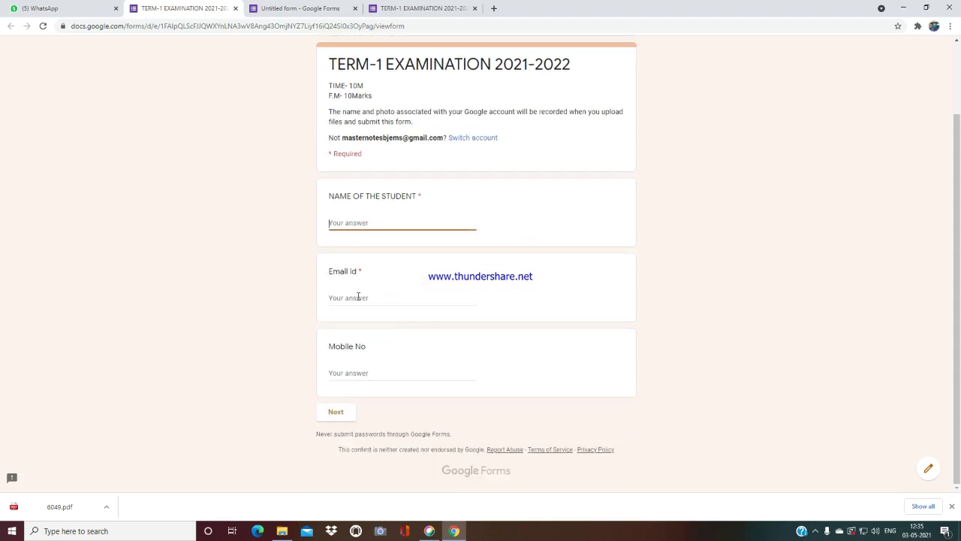
pyautogui.click(341, 412)
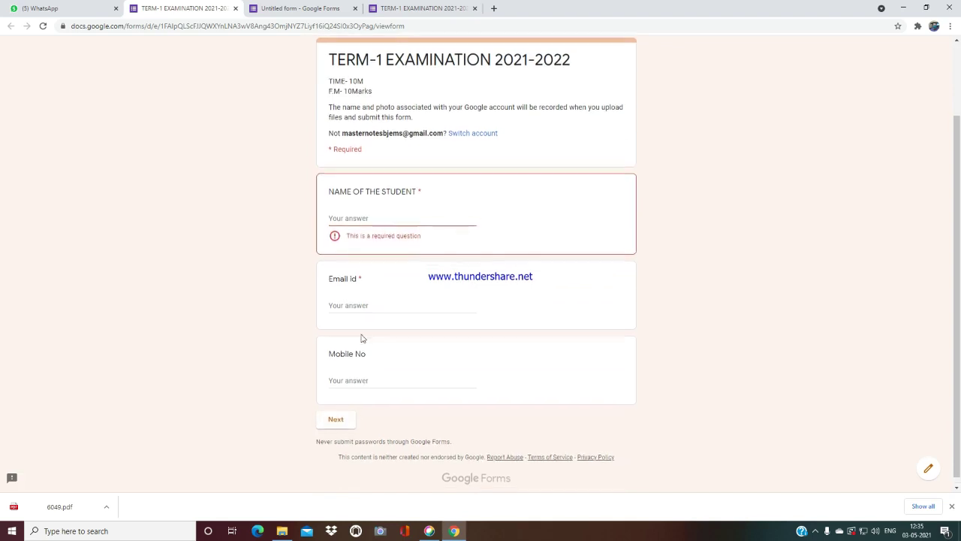
pyautogui.scroll(1, 363, 328)
pyautogui.scroll(1, 363, 328)
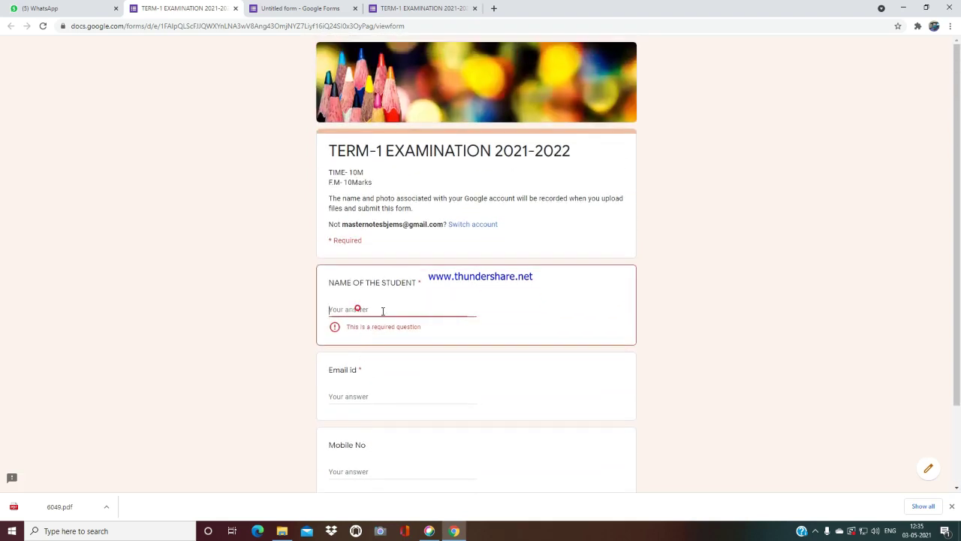
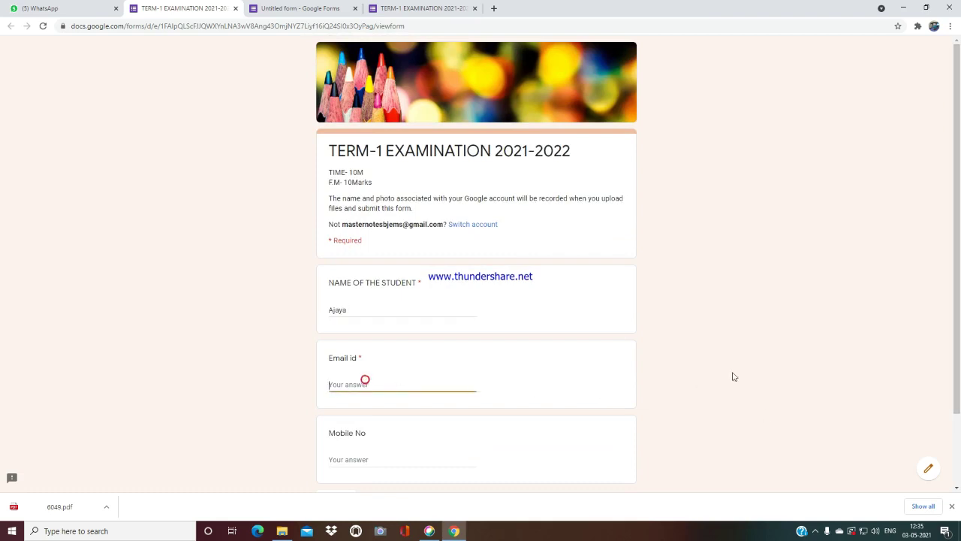
pyautogui.click(338, 458)
pyautogui.write('844852335')
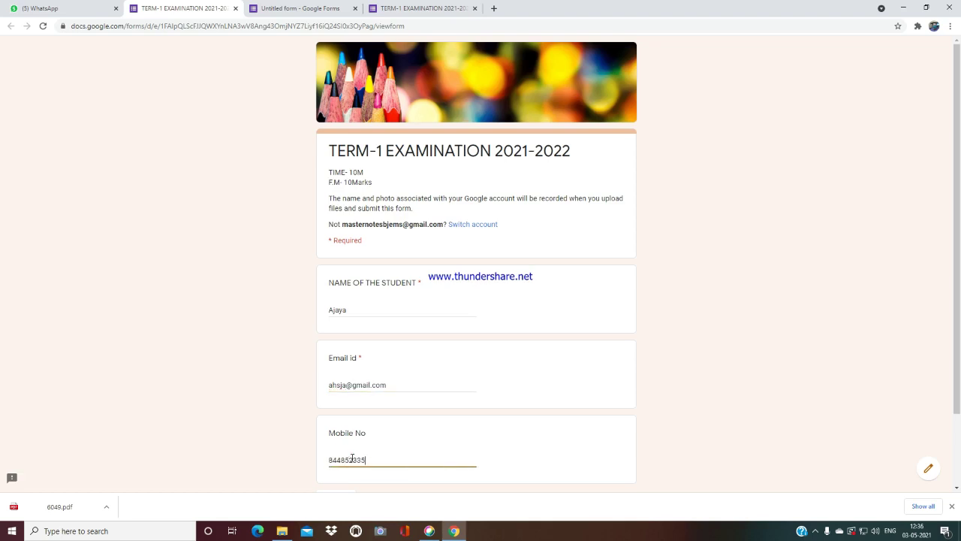
# Continue to the exam's next page and submit the response
pyautogui.scroll(-2, 353, 481)
pyautogui.click(331, 413)
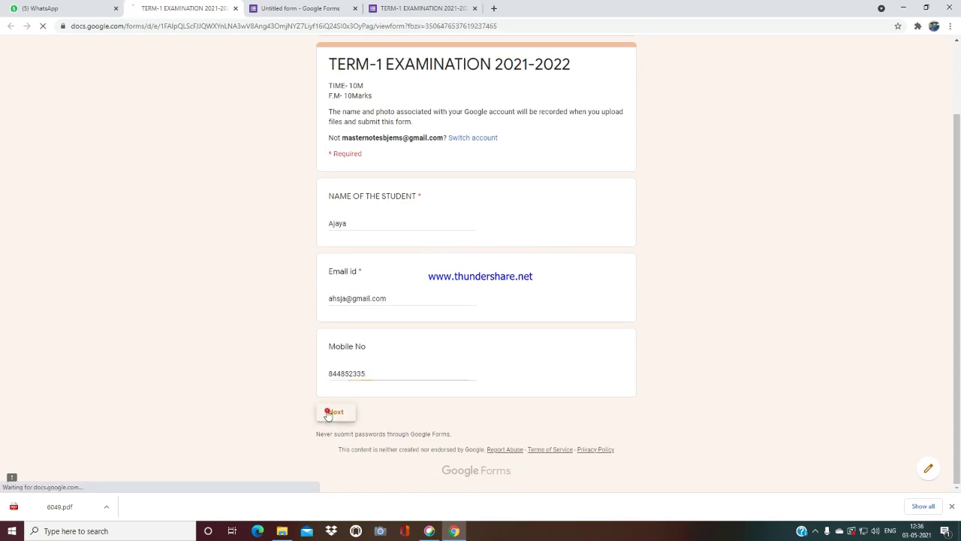
pyautogui.scroll(-5, 455, 285)
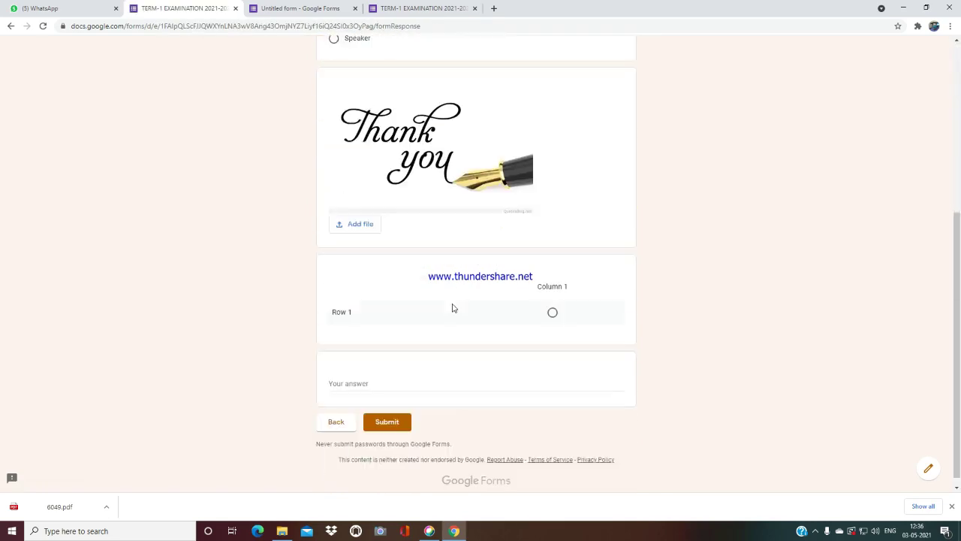
pyautogui.scroll(4, 453, 326)
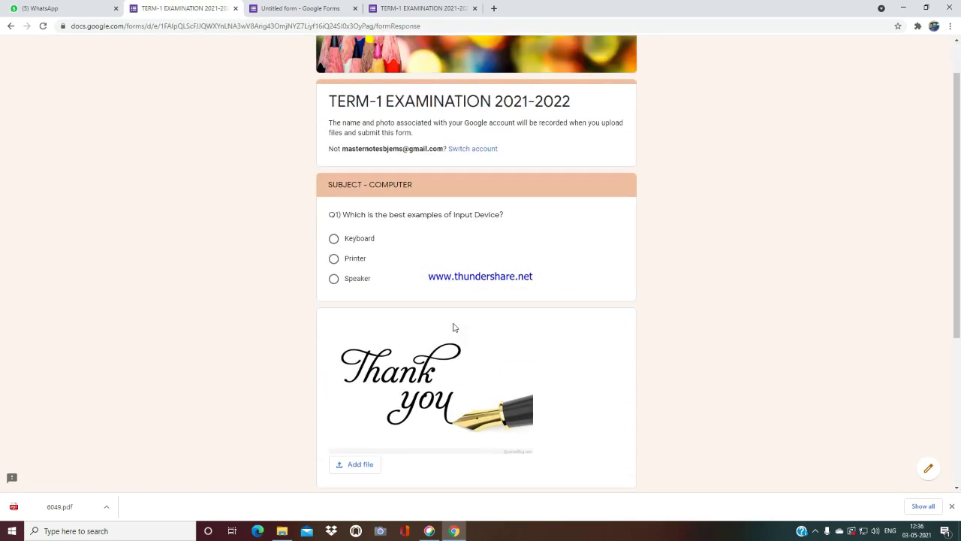
pyautogui.scroll(1, 453, 327)
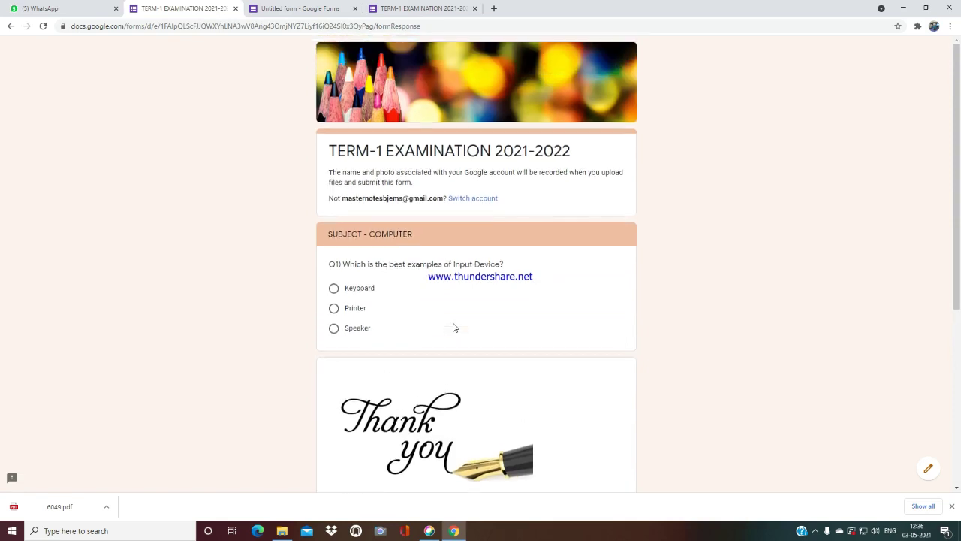
pyautogui.scroll(-4, 345, 315)
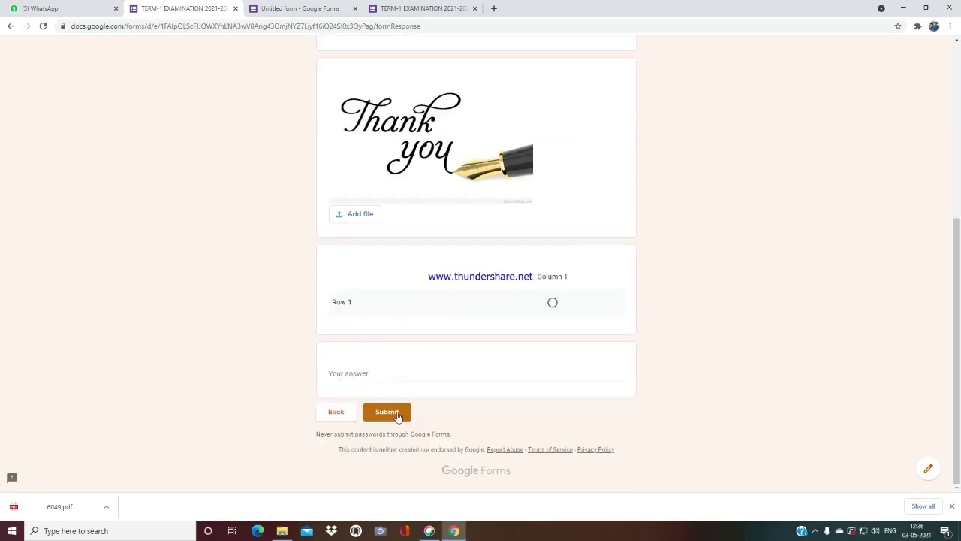
pyautogui.click(398, 417)
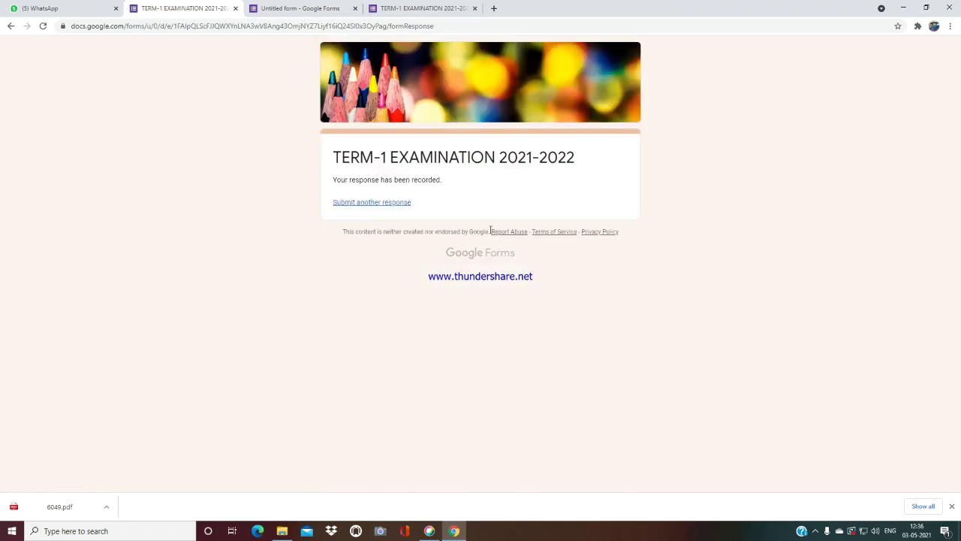
# Return to the form editor and view the collected responses
pyautogui.click(283, 9)
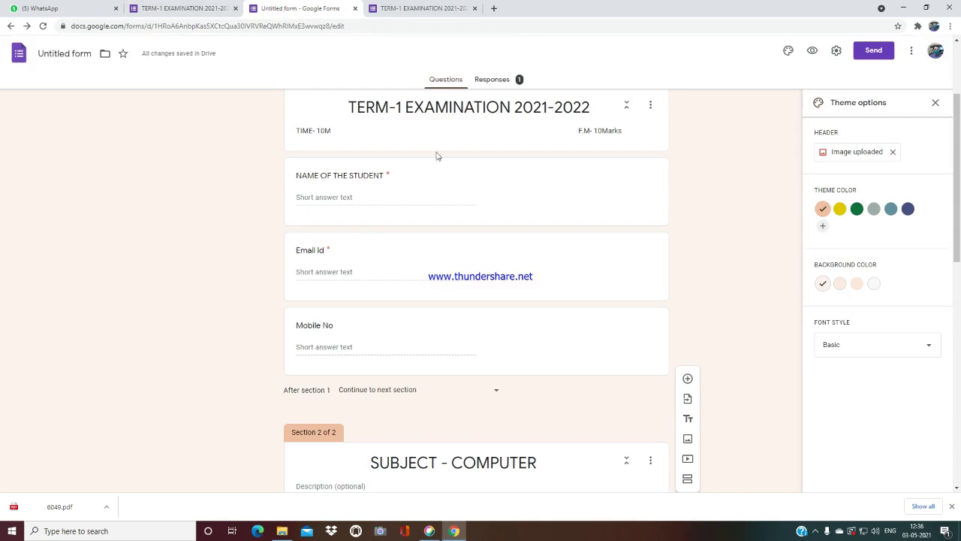
pyautogui.click(490, 80)
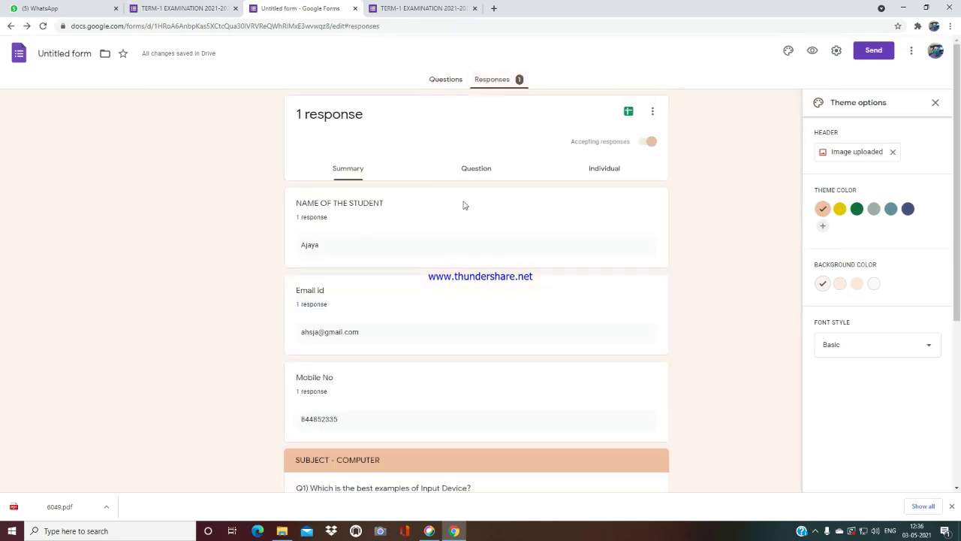
pyautogui.scroll(-1, 368, 324)
pyautogui.scroll(-3, 367, 324)
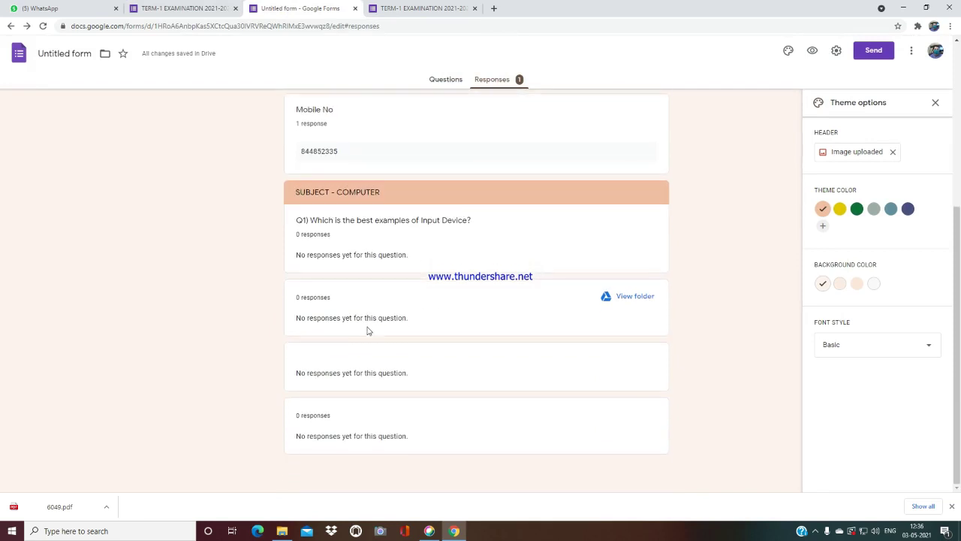
pyautogui.scroll(3, 368, 331)
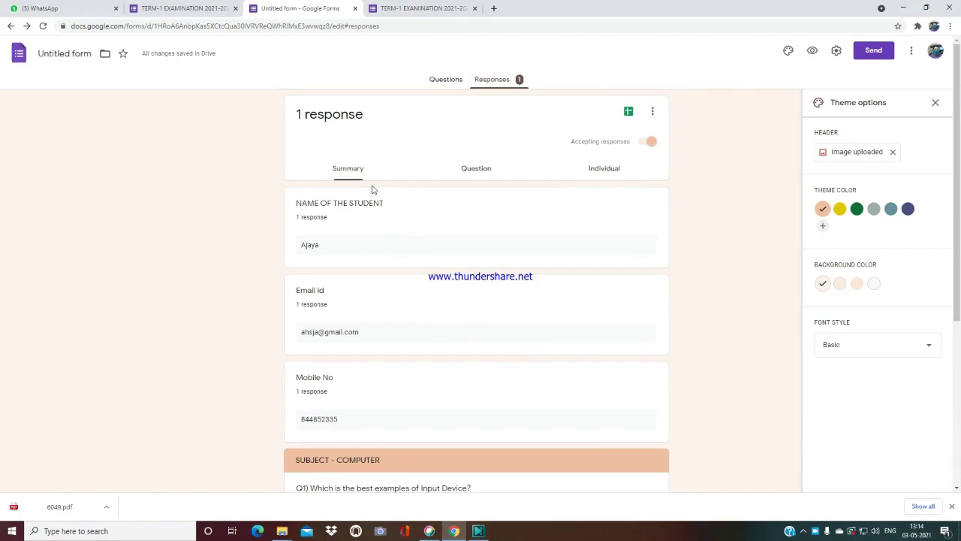
pyautogui.scroll(-1, 371, 282)
pyautogui.scroll(1, 372, 282)
# Browse answers by the NAME OF THE STUDENT question, then show the Individual response
pyautogui.click(481, 170)
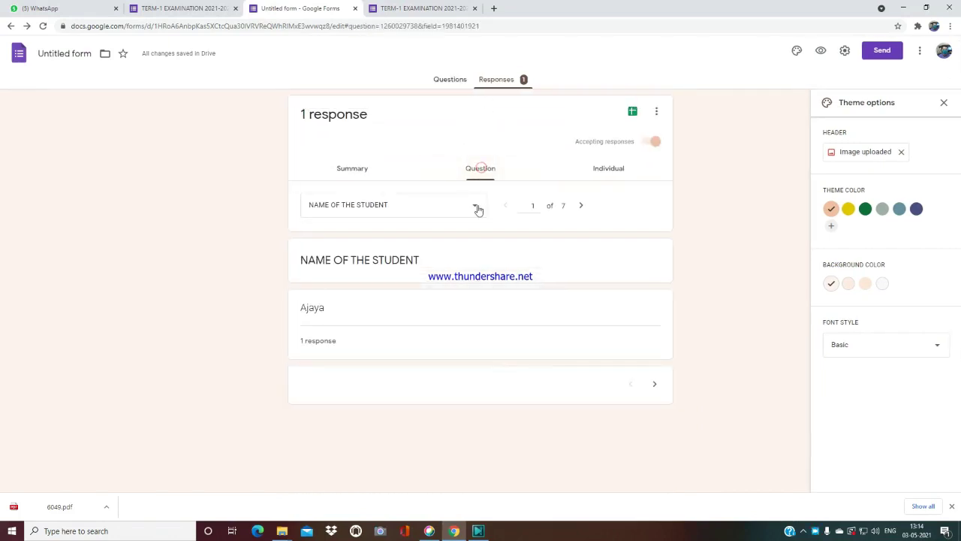
pyautogui.click(477, 210)
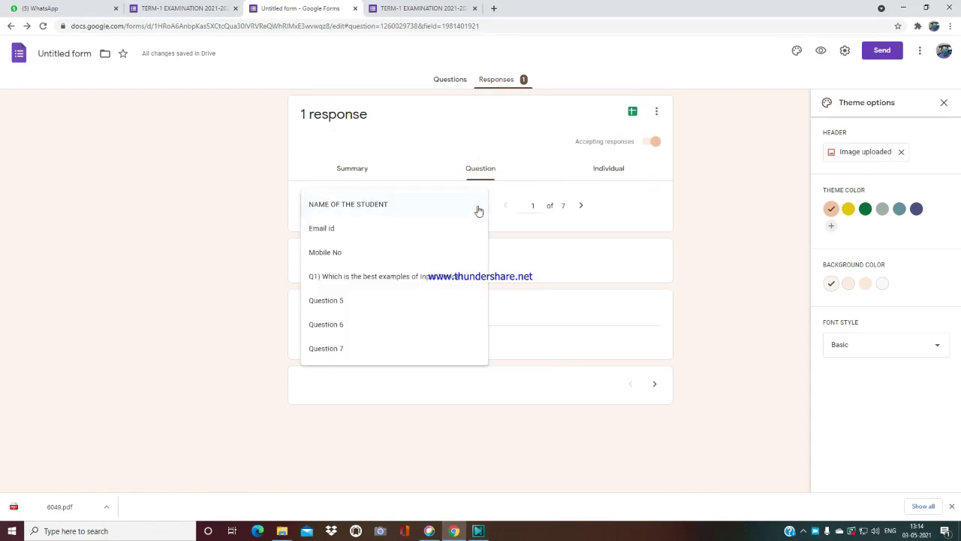
pyautogui.click(478, 211)
pyautogui.click(608, 172)
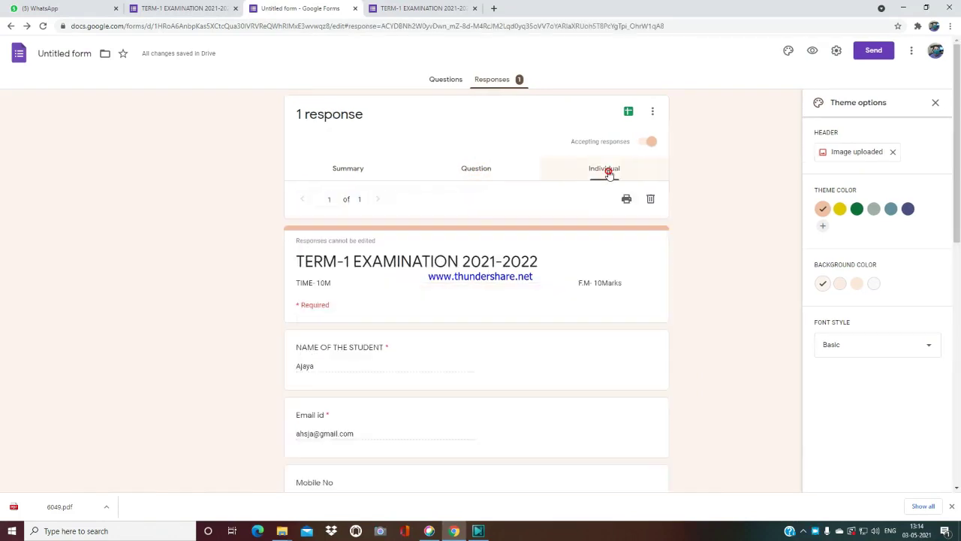